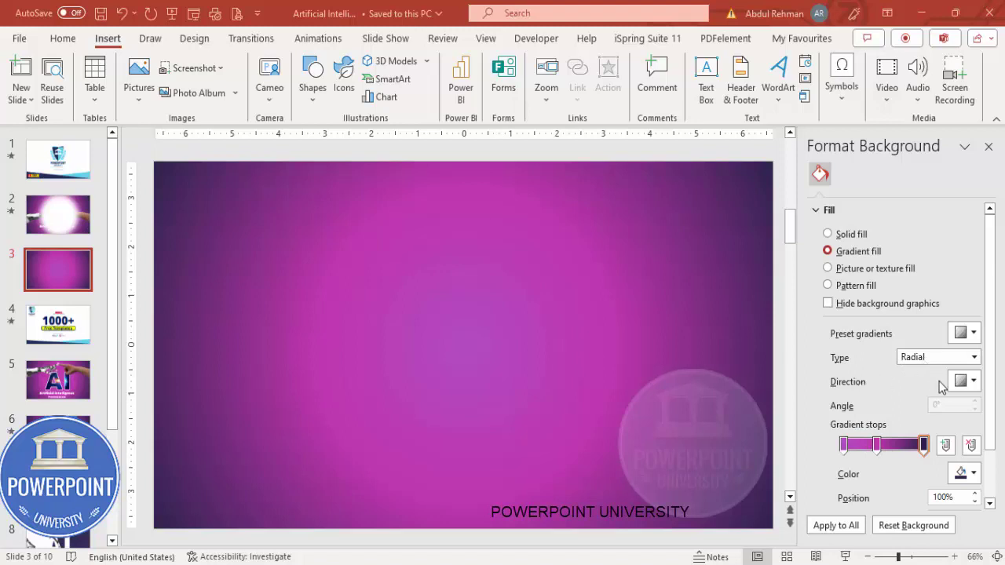
# Step: Review the radial gradient Direction presets and leave the direction unchanged
pyautogui.click(963, 381)
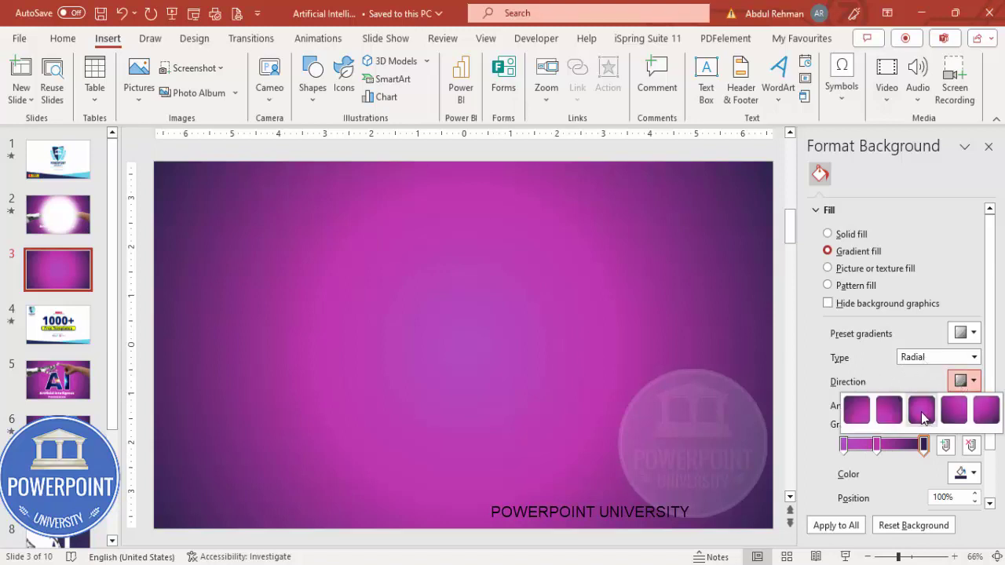
pyautogui.click(643, 355)
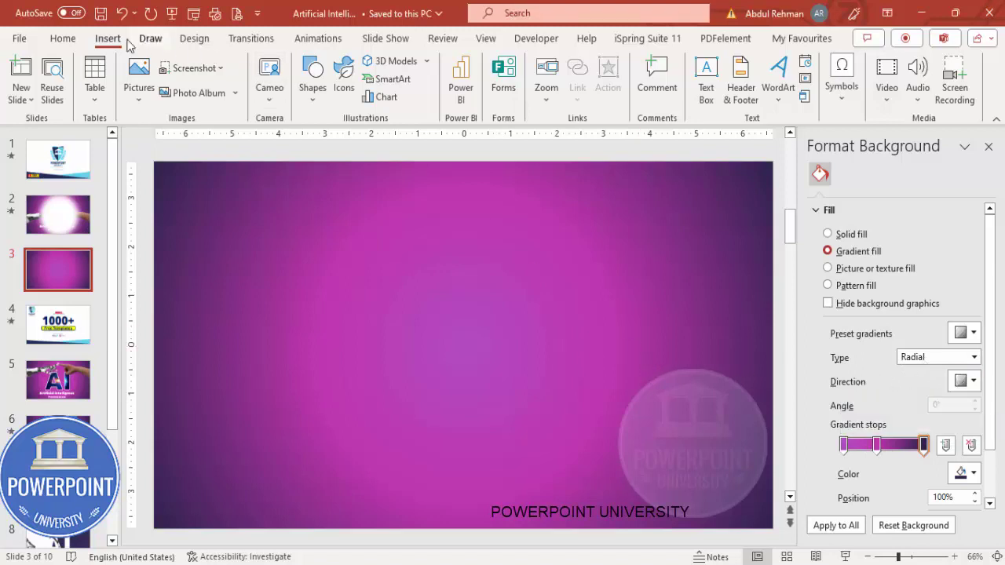
# Step: Search Stock Images for 'aritificial in' and insert the robotic hand image
pyautogui.click(139, 85)
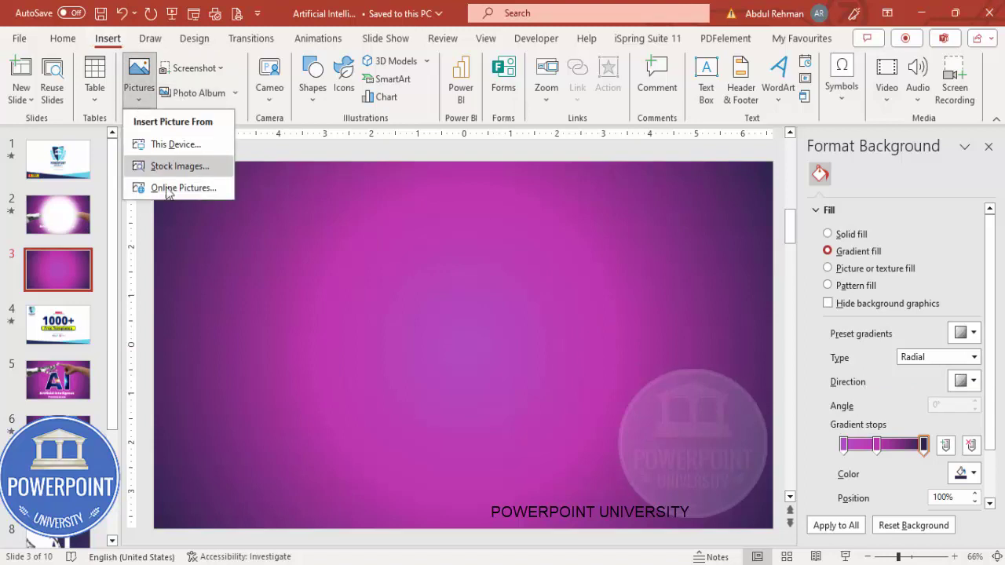
pyautogui.click(181, 166)
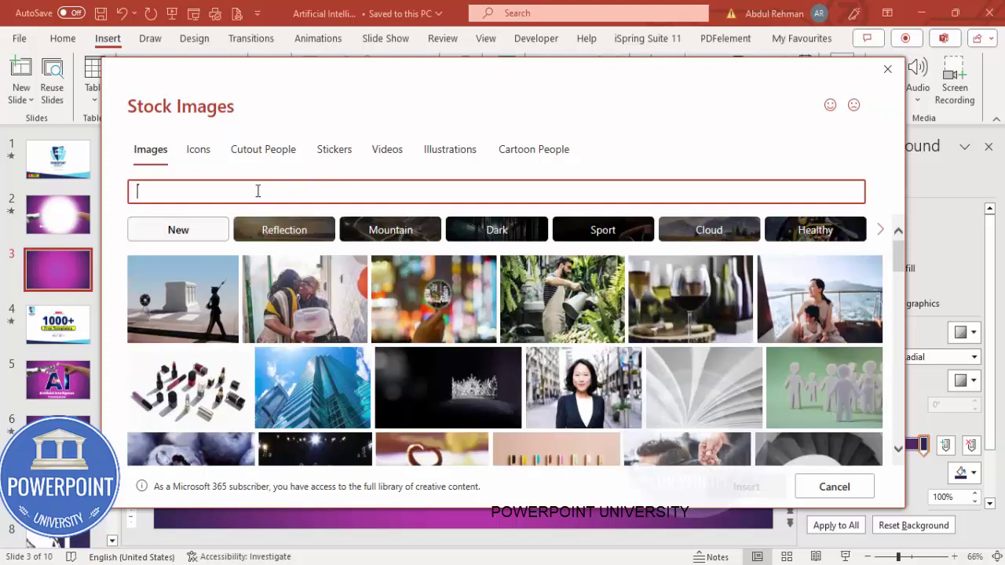
pyautogui.write('aritif')
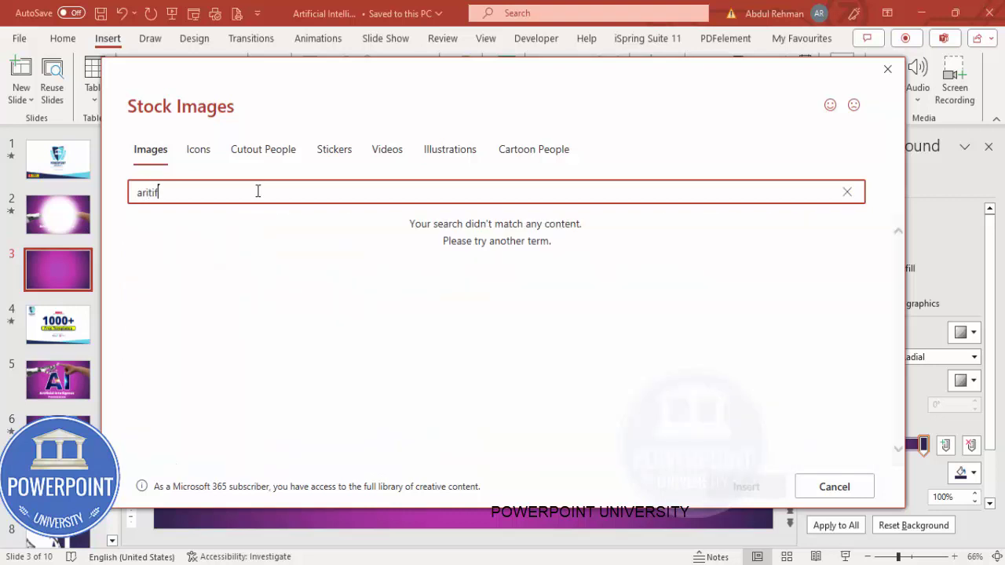
pyautogui.write('icial intelligence')
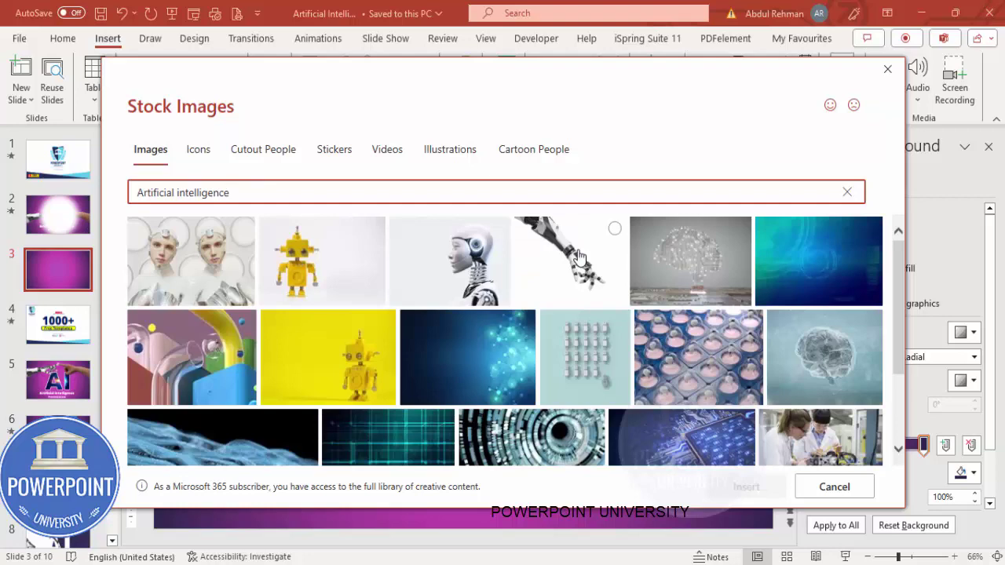
pyautogui.click(575, 253)
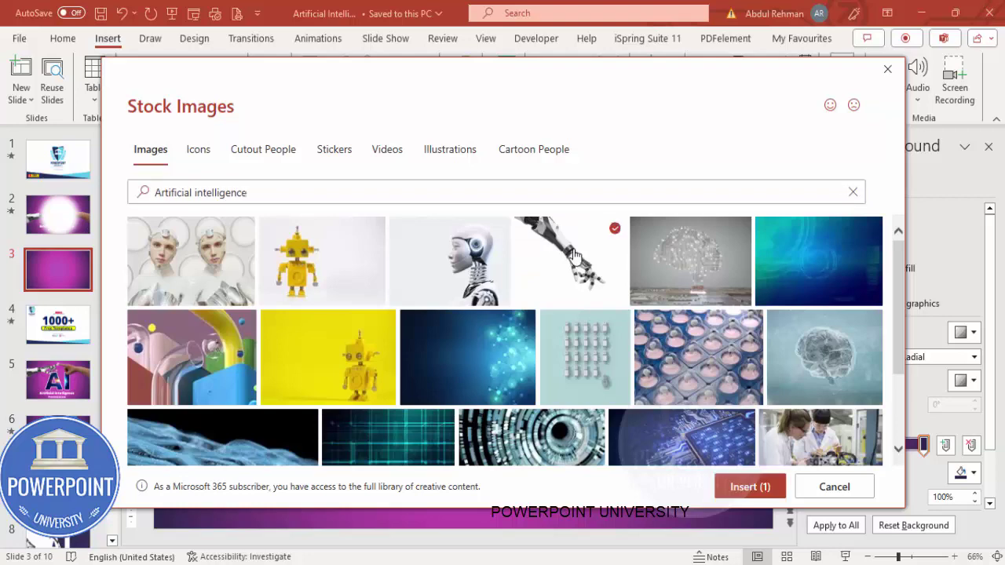
pyautogui.click(743, 487)
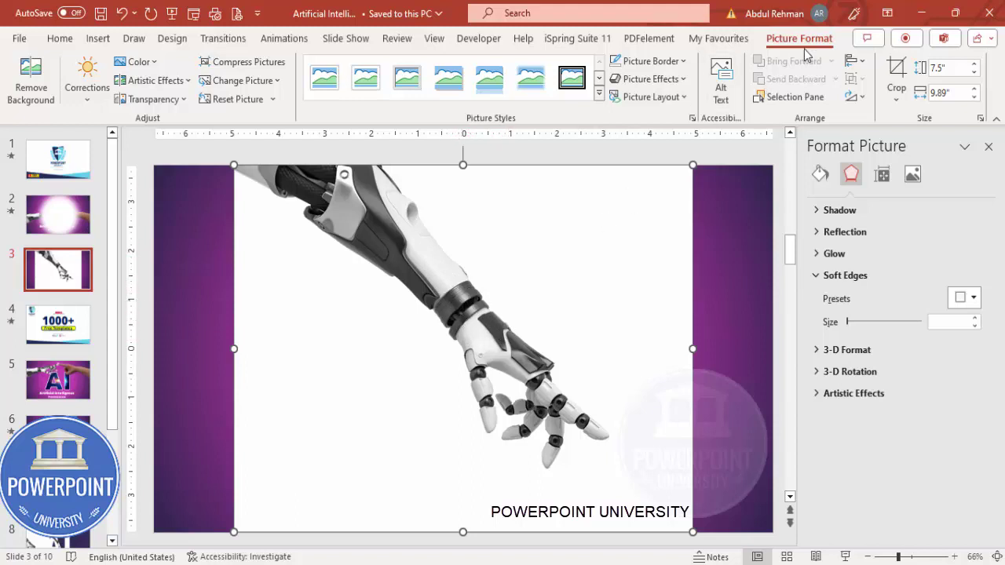
# Step: Remove the arm picture's white background by marking the arm as kept, then shift it down-left
pyautogui.click(31, 79)
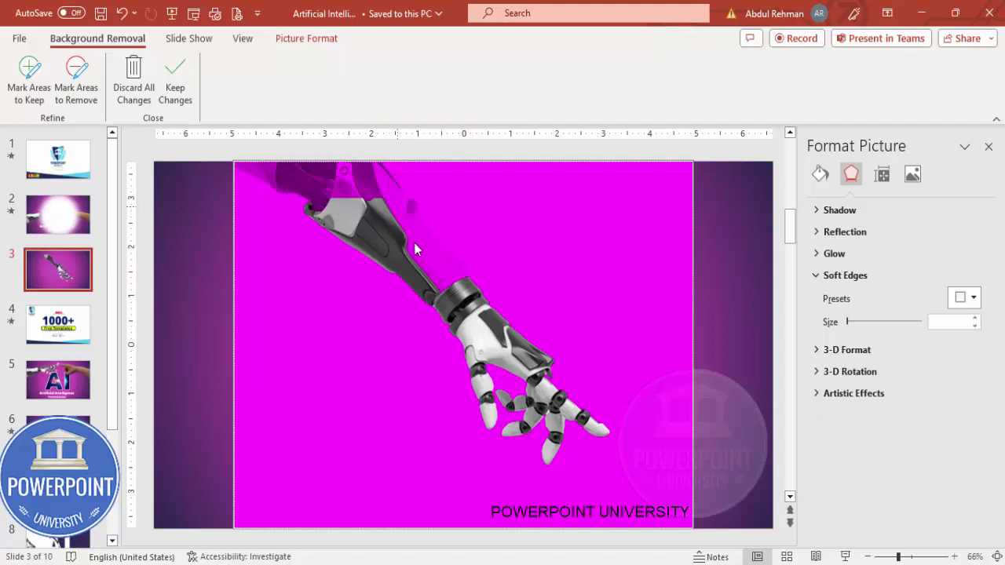
pyautogui.click(30, 72)
pyautogui.moveTo(395, 192); pyautogui.dragTo(453, 282)
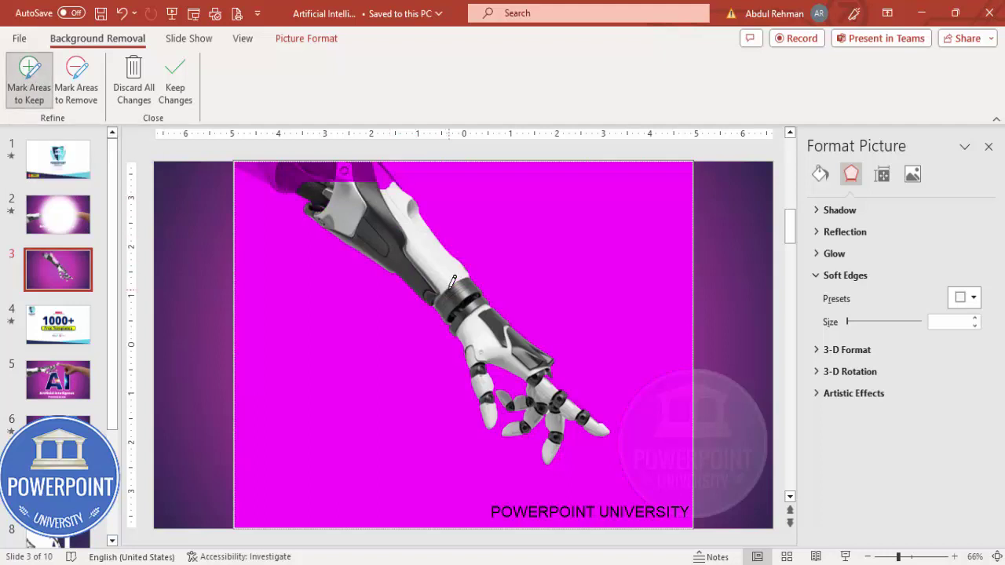
pyautogui.moveTo(271, 167); pyautogui.dragTo(322, 181)
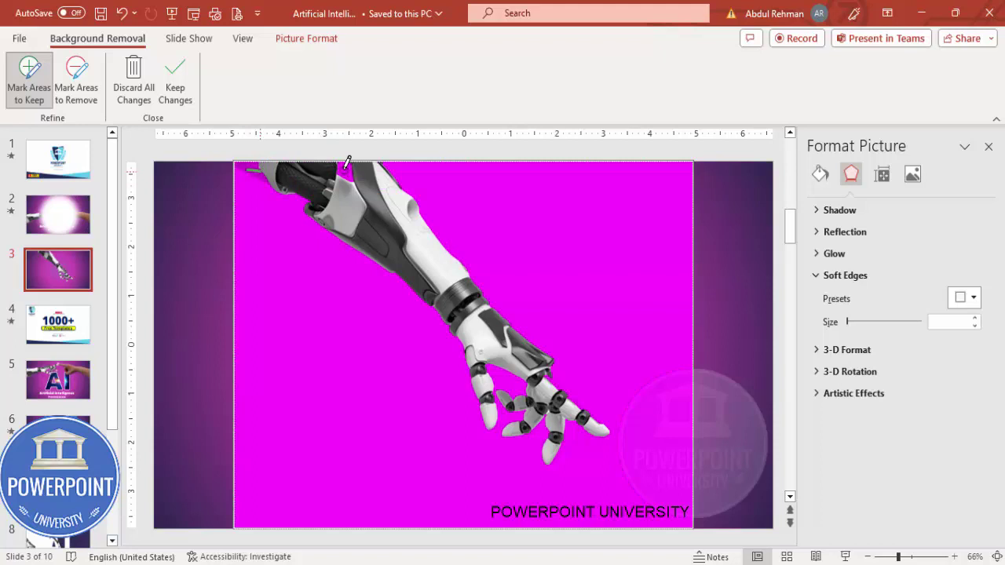
pyautogui.moveTo(357, 183); pyautogui.dragTo(365, 183)
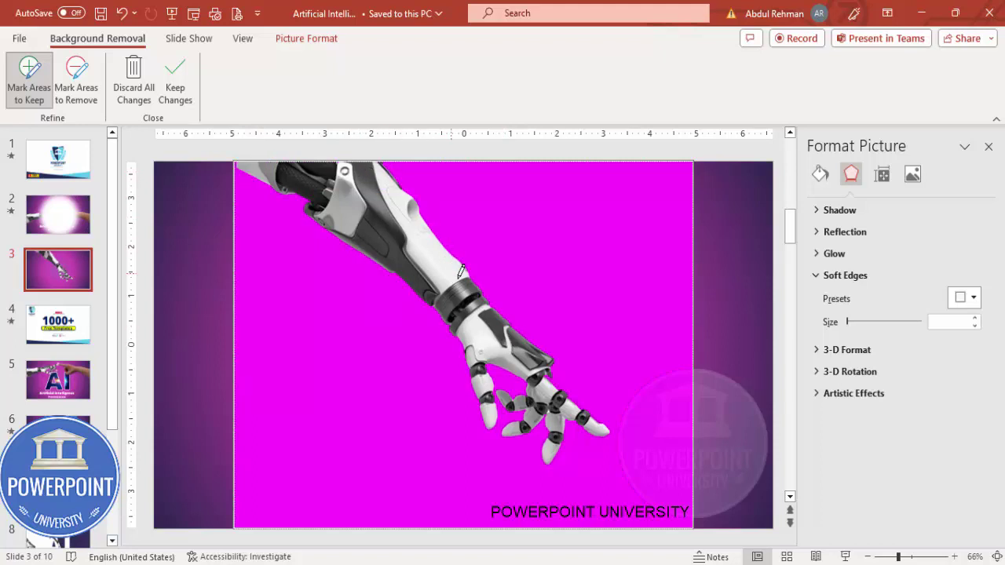
pyautogui.click(176, 84)
pyautogui.moveTo(396, 225); pyautogui.dragTo(375, 278)
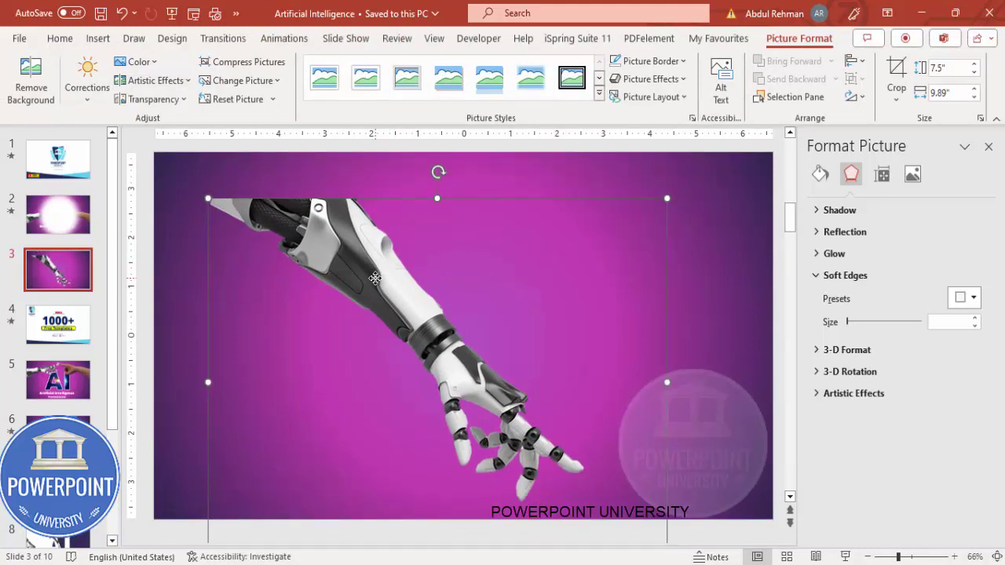
# Step: Rotate the robotic arm counter-clockwise in three Alt+Left steps, then deselect it
pyautogui.hotkey('alt', 'Left')
pyautogui.hotkey('alt', 'Left')
pyautogui.hotkey('alt', 'Left')
pyautogui.hotkey('alt', 'Left')
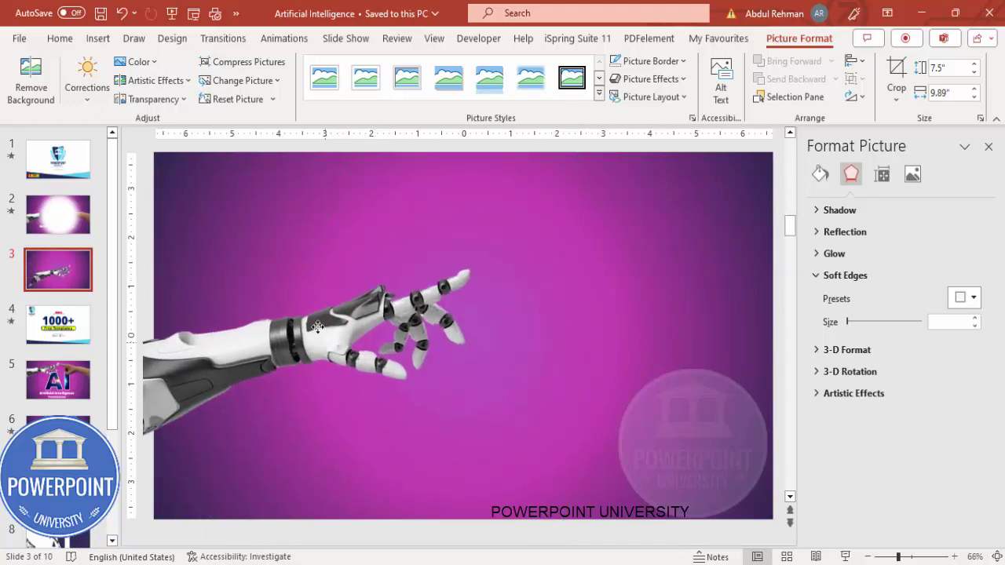
pyautogui.hotkey('alt', 'Left')
pyautogui.hotkey('alt', 'Left')
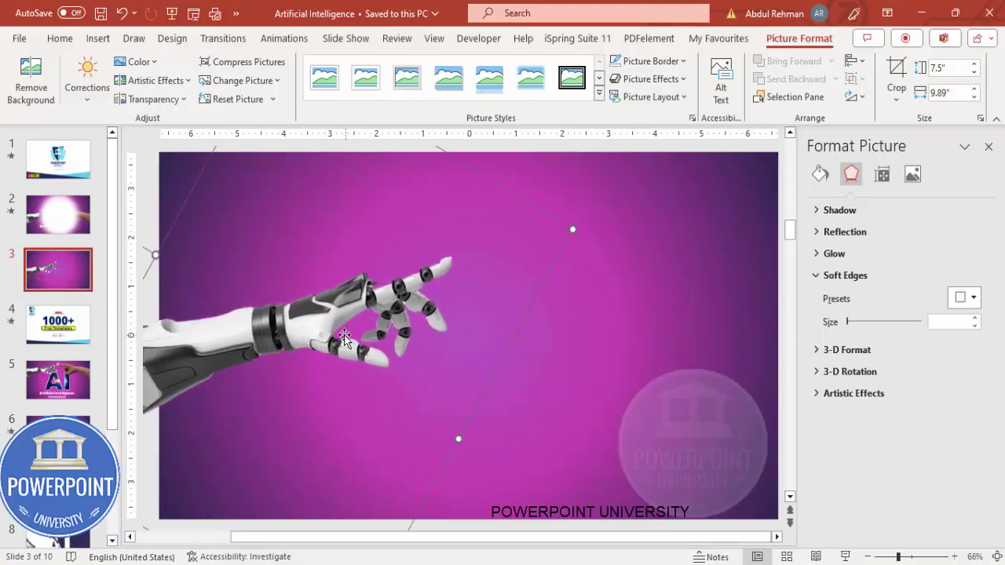
pyautogui.hotkey('alt', 'Left')
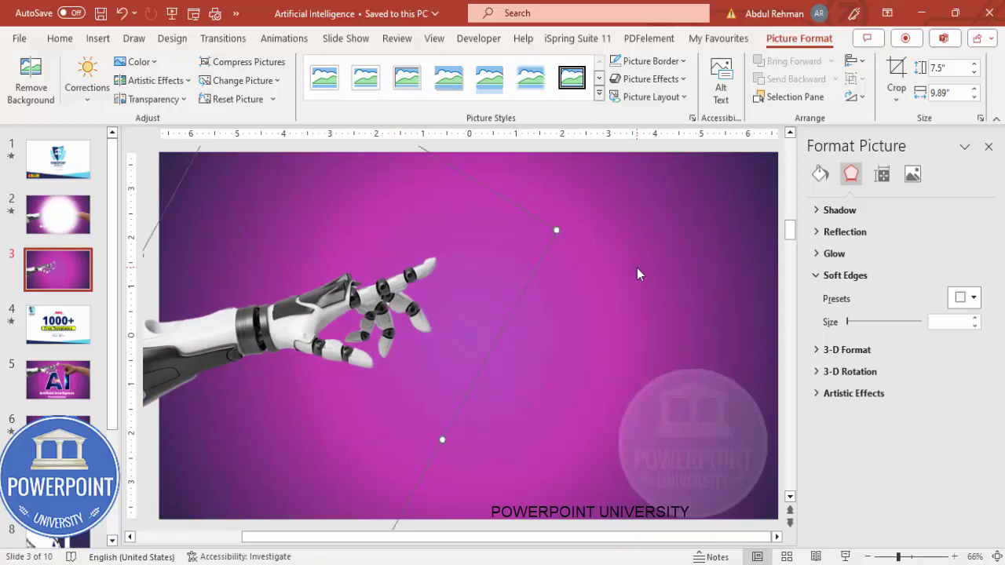
pyautogui.click(637, 268)
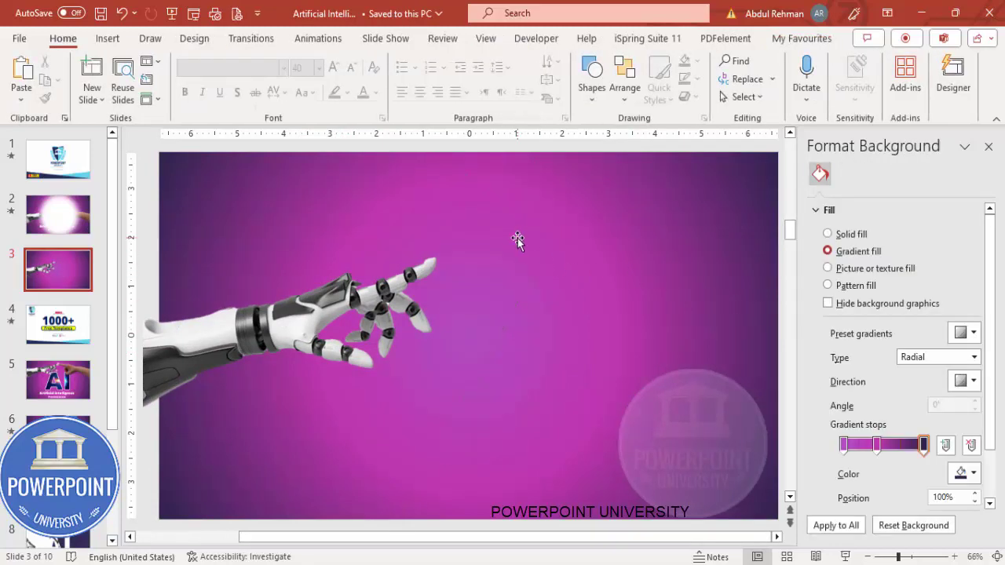
# Step: Search Online Pictures for 'pointing hand' and insert the outstretched bare-arm photo
pyautogui.click(108, 38)
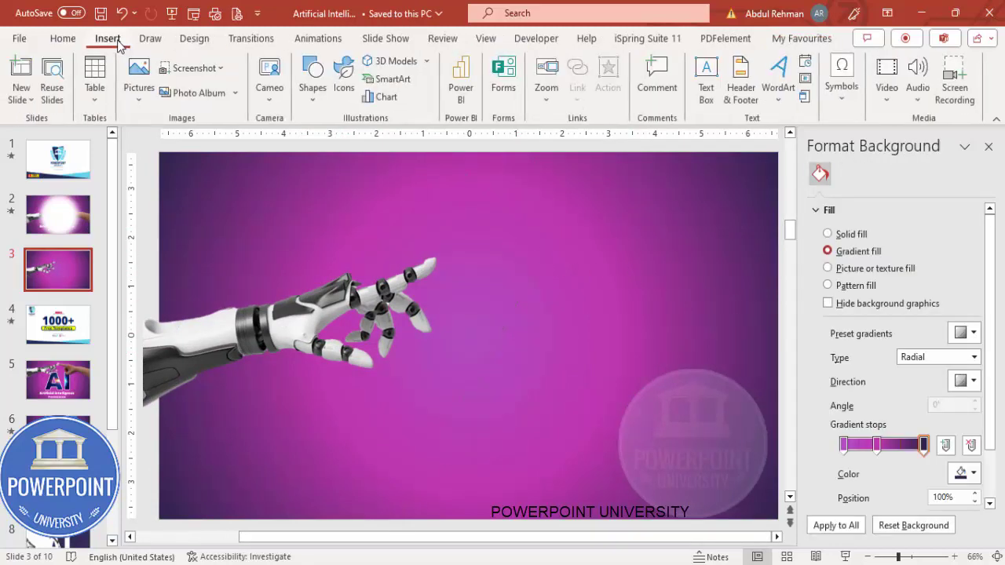
pyautogui.click(139, 109)
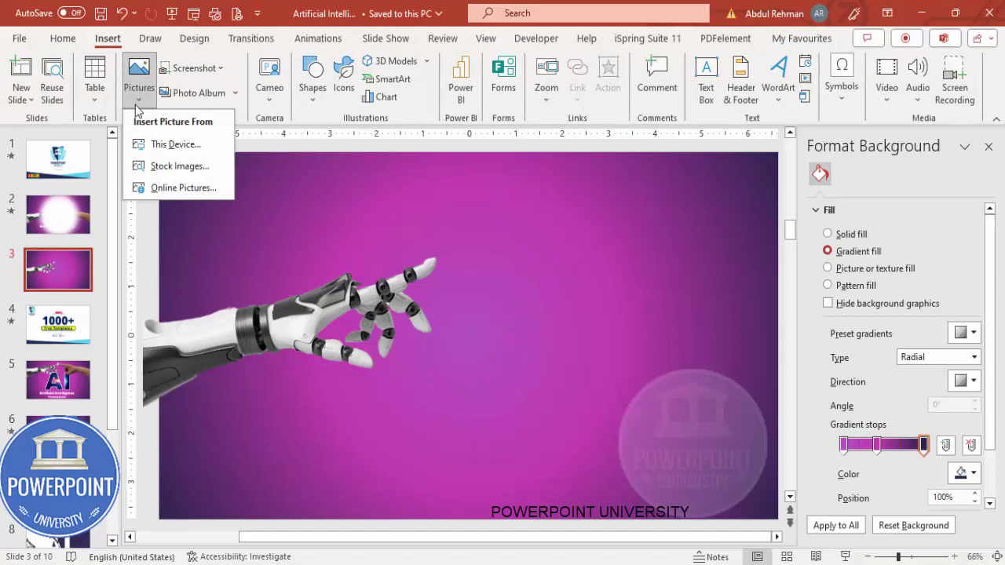
pyautogui.click(194, 190)
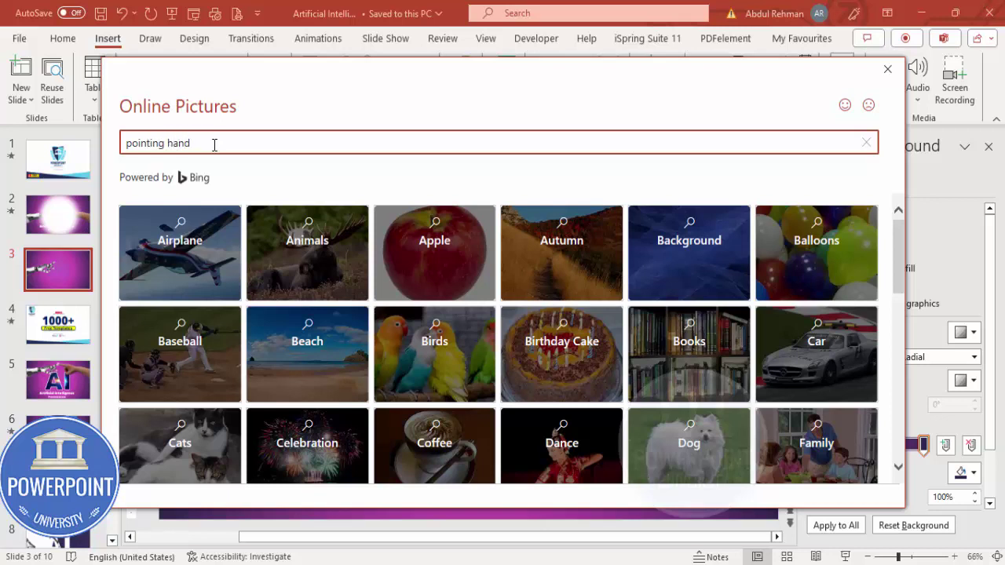
pyautogui.press('Return')
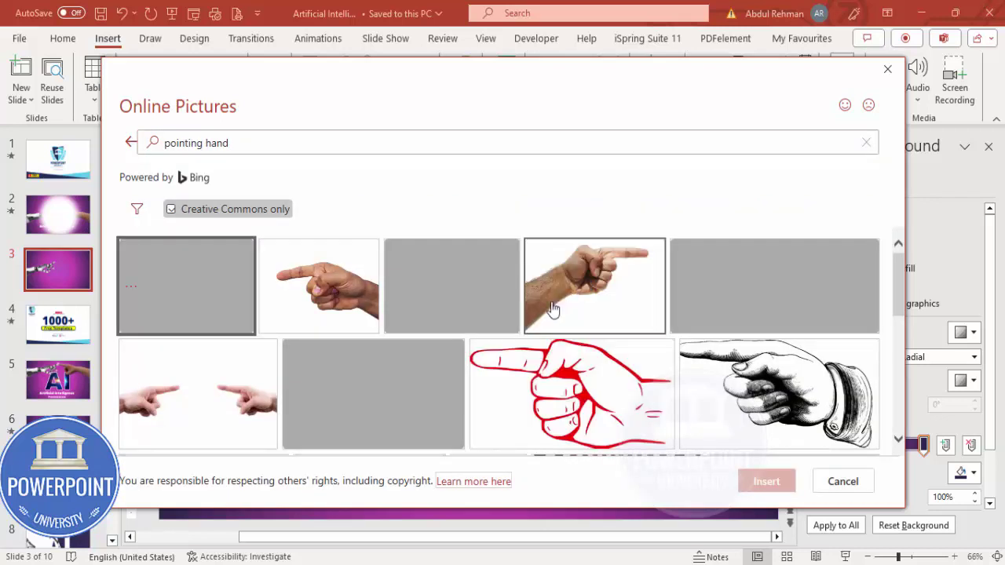
pyautogui.scroll(-3, 404, 319)
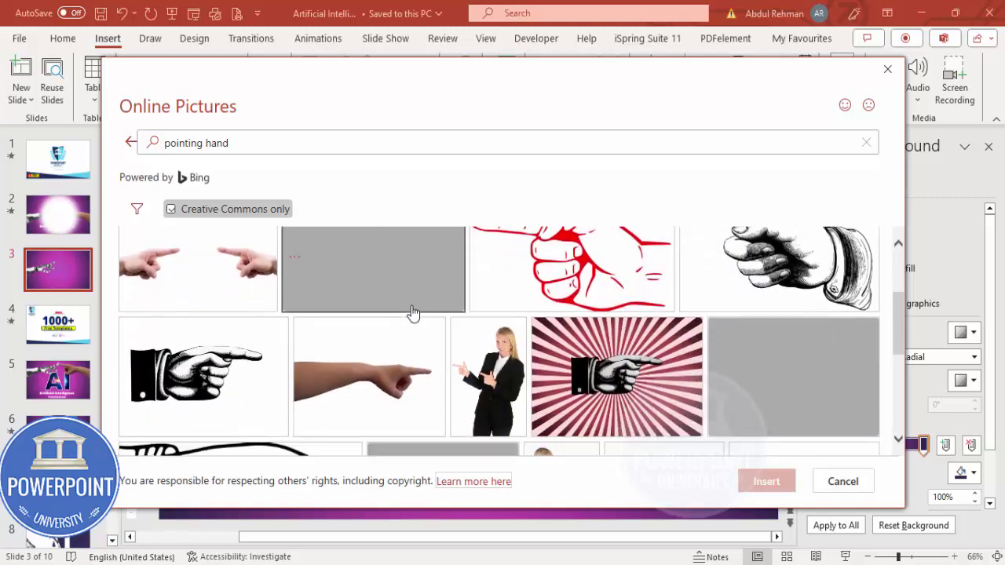
pyautogui.click(380, 391)
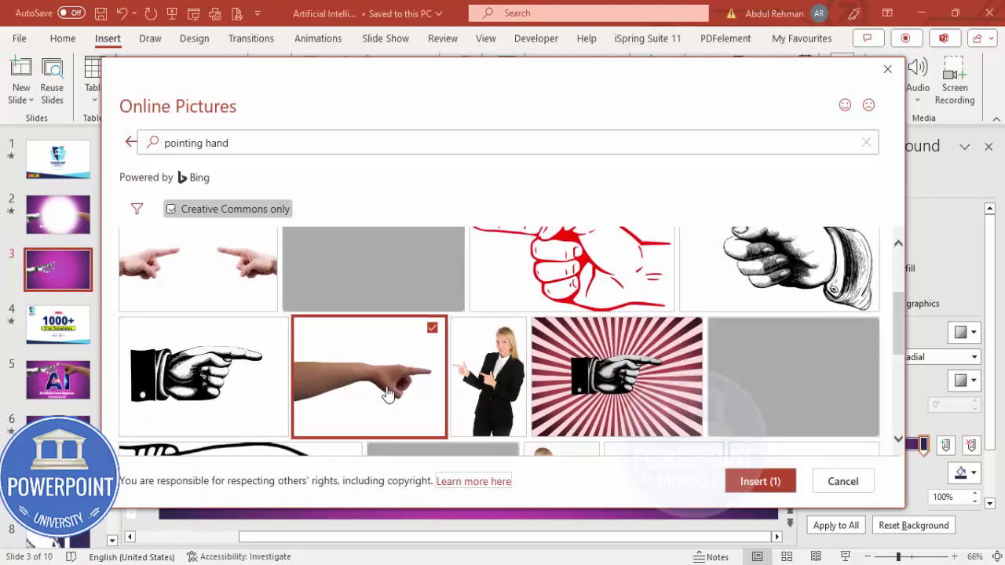
pyautogui.click(745, 479)
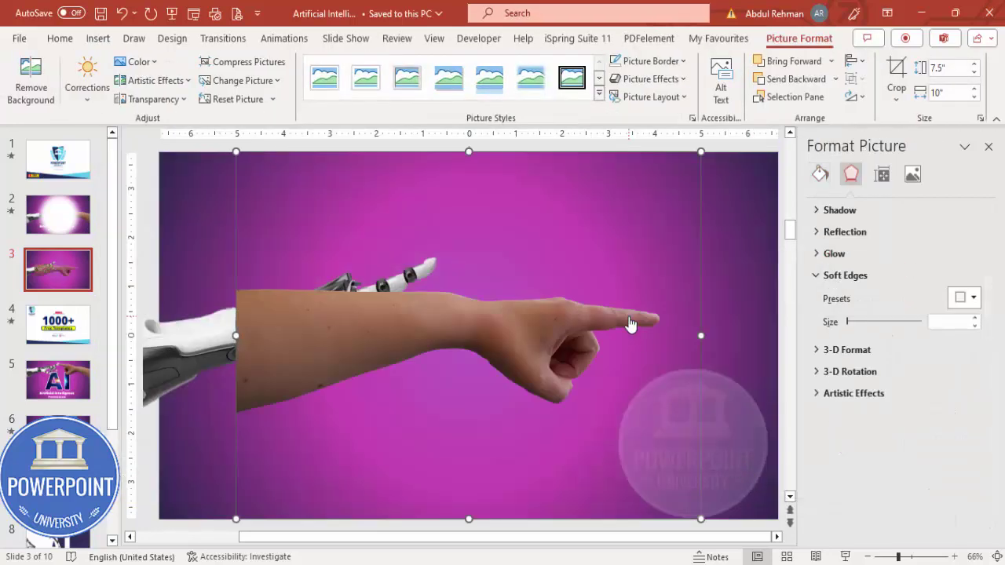
# Step: Flip the human hand horizontally, move it right toward the robot hand, and fine-tune its rotation
pyautogui.click(854, 96)
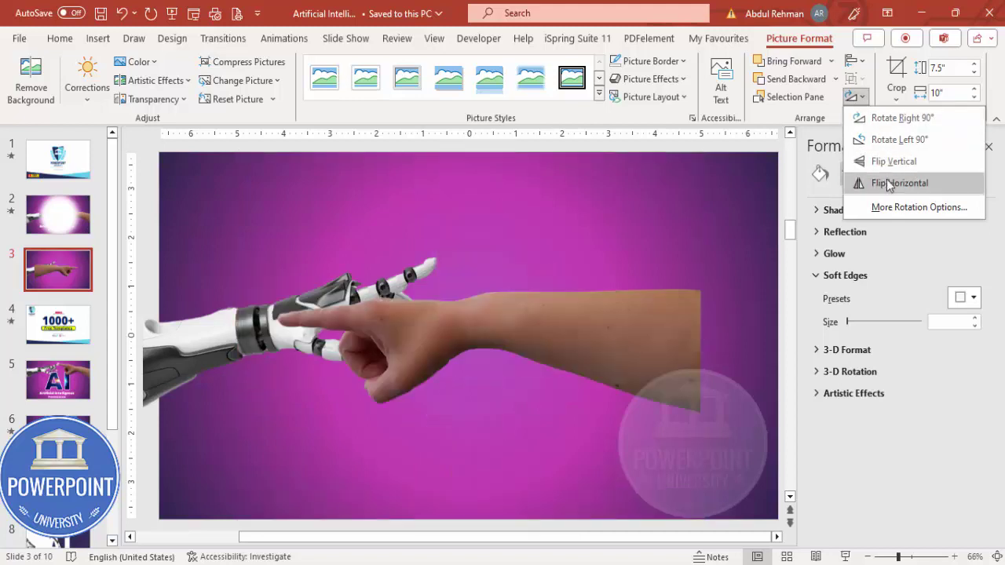
pyautogui.click(900, 185)
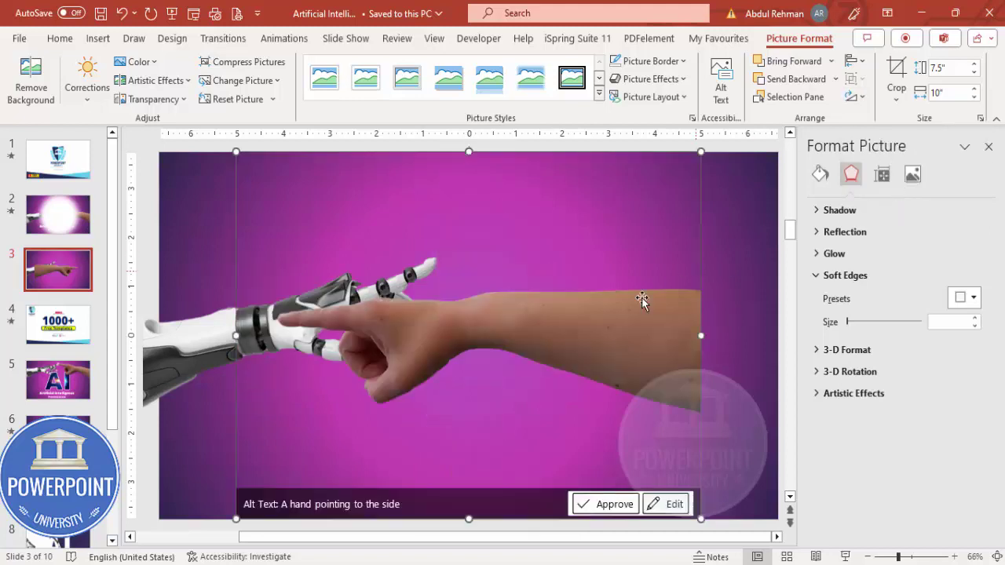
pyautogui.moveTo(489, 333); pyautogui.dragTo(657, 315)
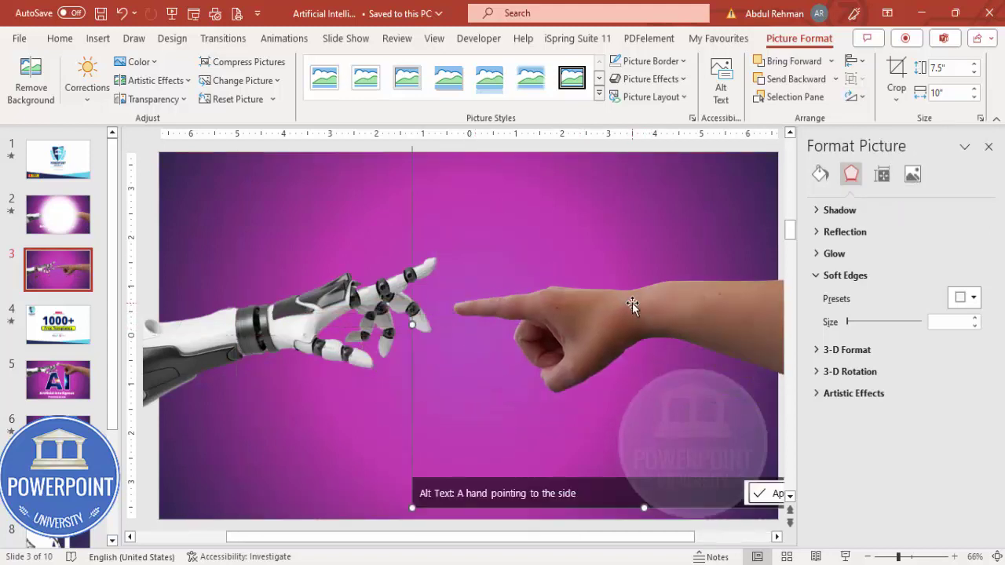
pyautogui.hotkey('alt', 'Right')
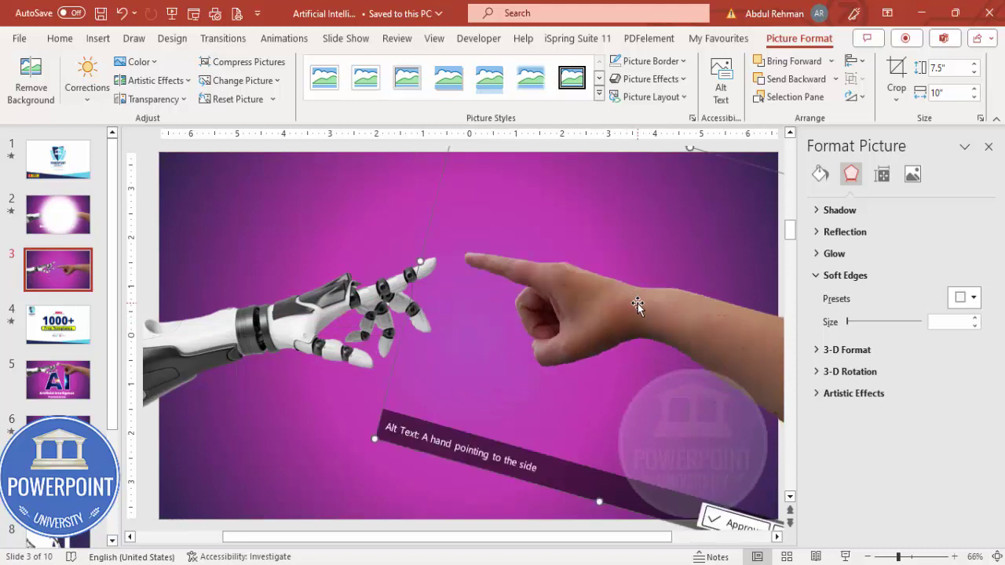
pyautogui.hotkey('alt', 'Right')
pyautogui.hotkey('alt', 'Left')
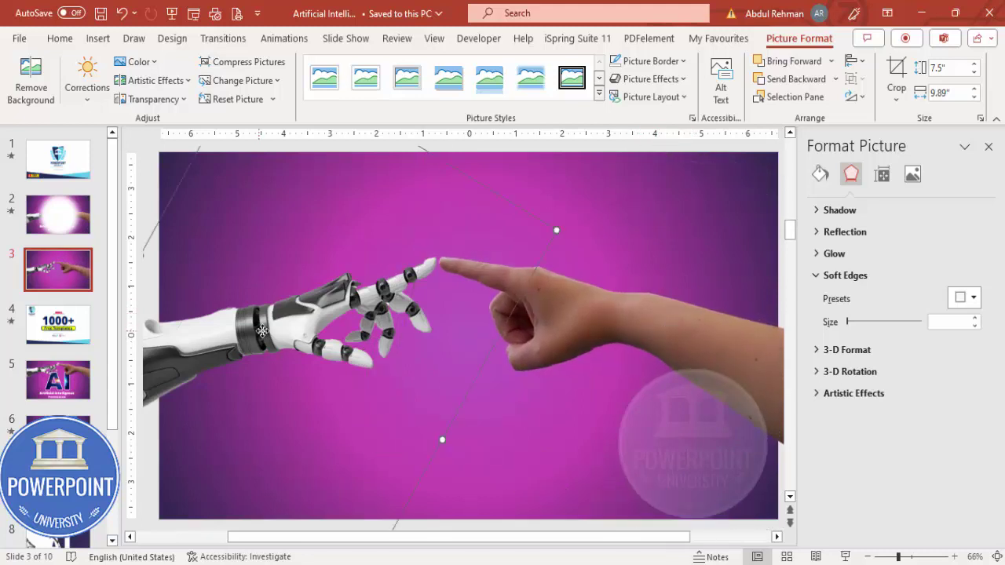
# Step: Turn on the slide Guides and reselect the human hand picture
pyautogui.click(434, 38)
pyautogui.click(300, 97)
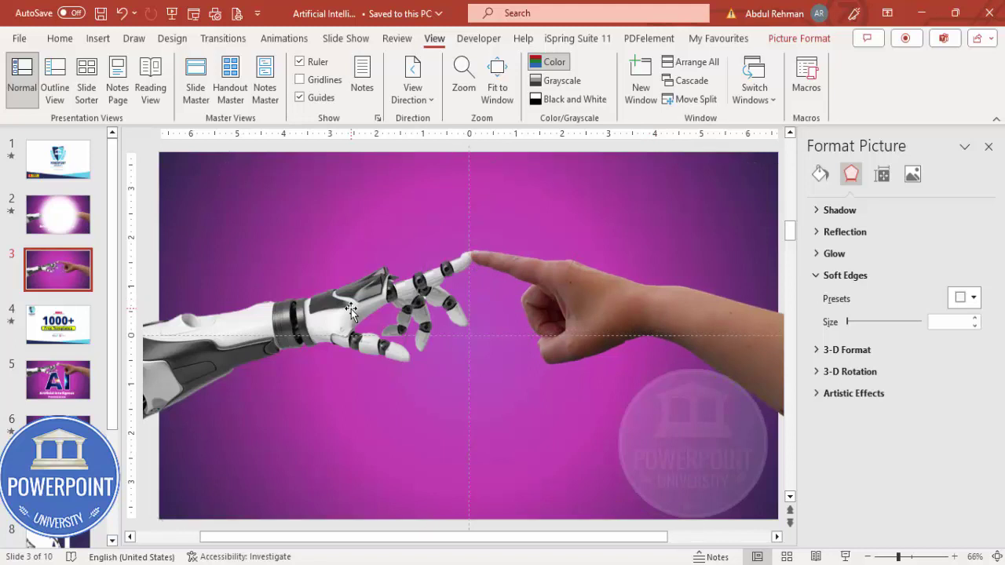
pyautogui.click(377, 485)
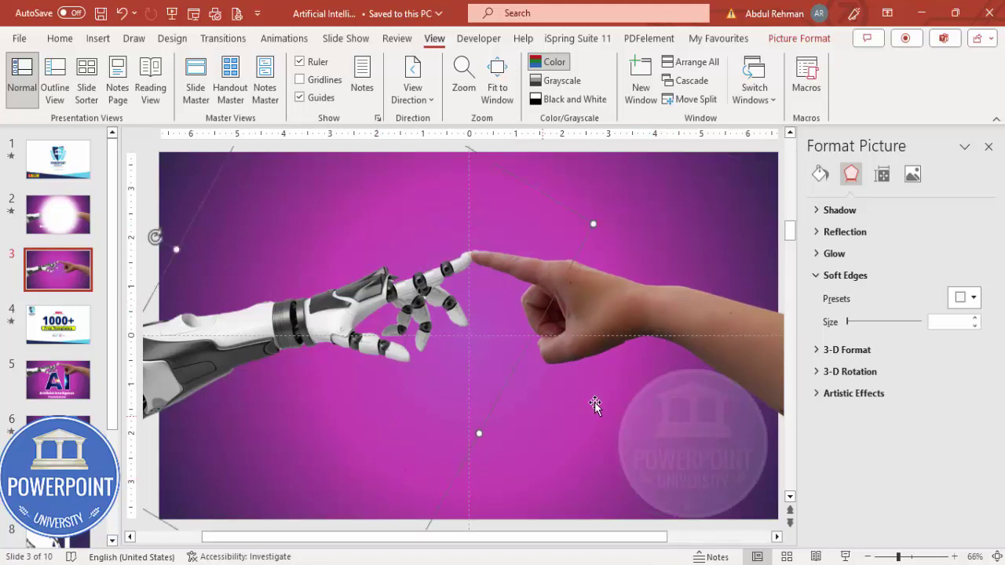
pyautogui.click(731, 328)
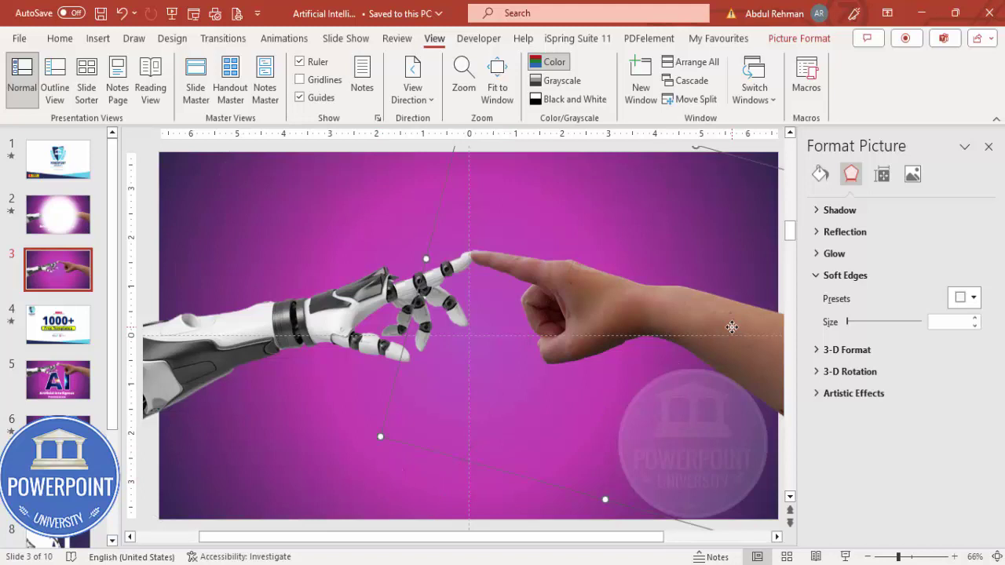
pyautogui.click(291, 40)
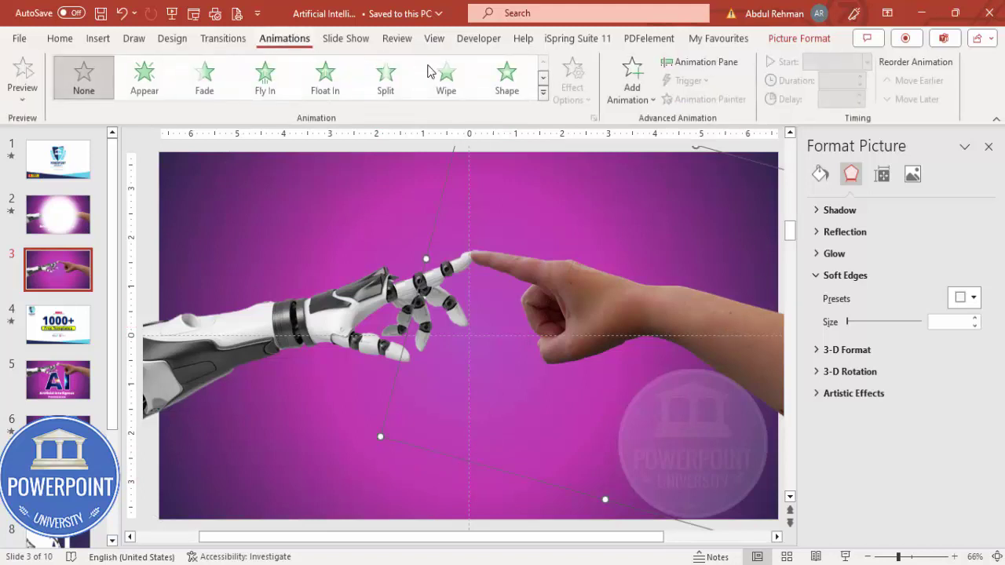
# Step: Give the human hand a Fly In entrance from the right with a 0.34-second bounce end
pyautogui.click(701, 62)
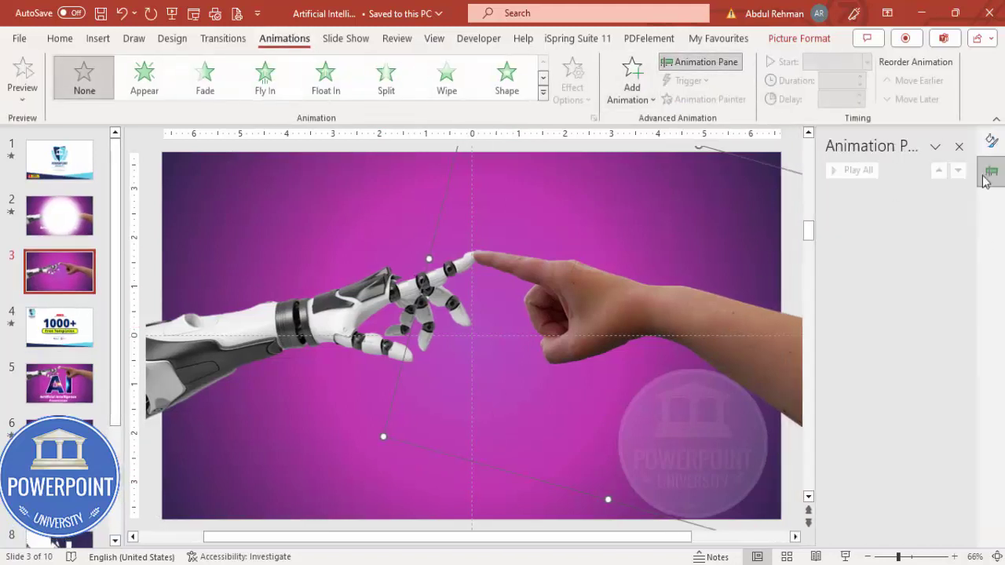
pyautogui.click(633, 95)
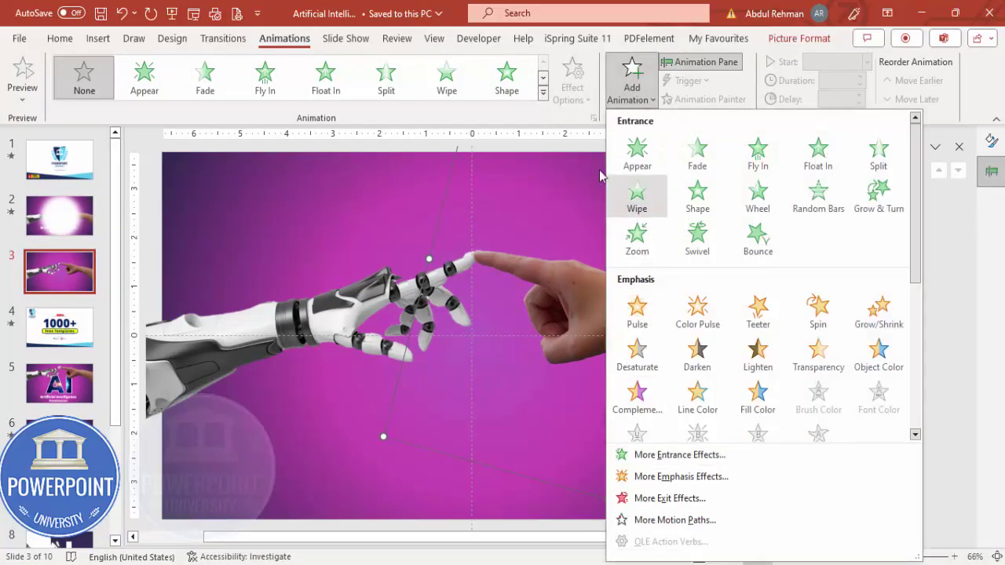
pyautogui.click(264, 83)
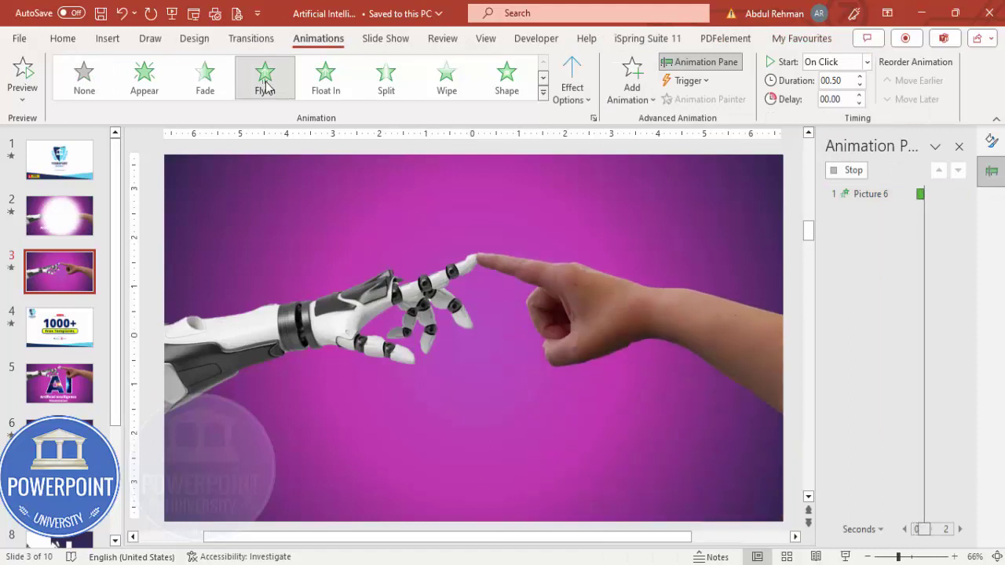
pyautogui.click(570, 88)
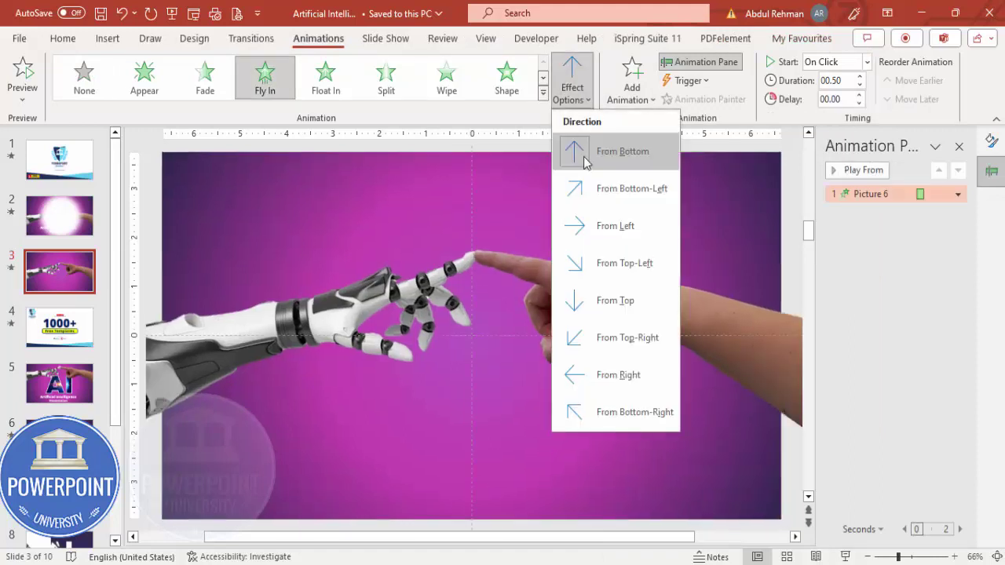
pyautogui.click(638, 378)
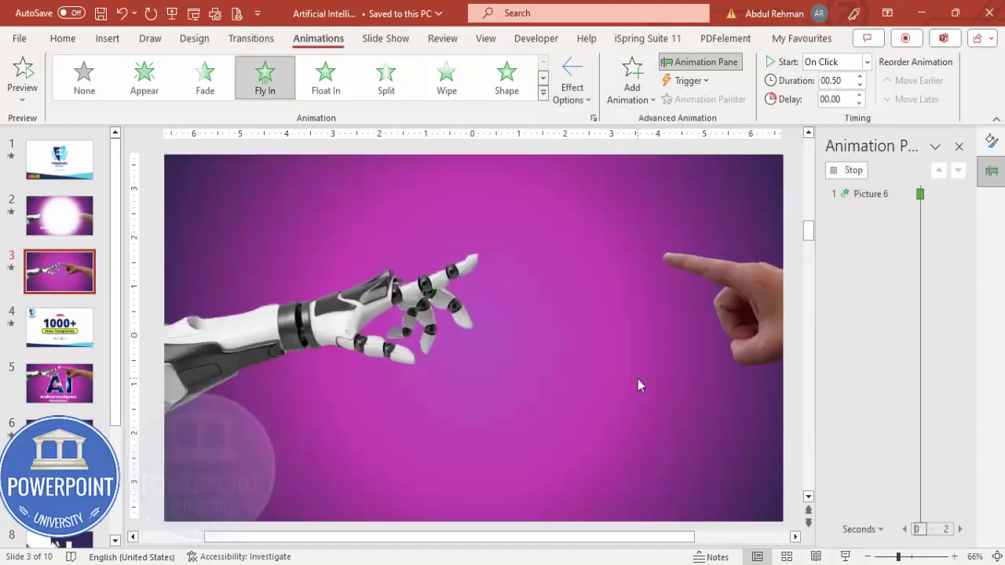
pyautogui.click(874, 195)
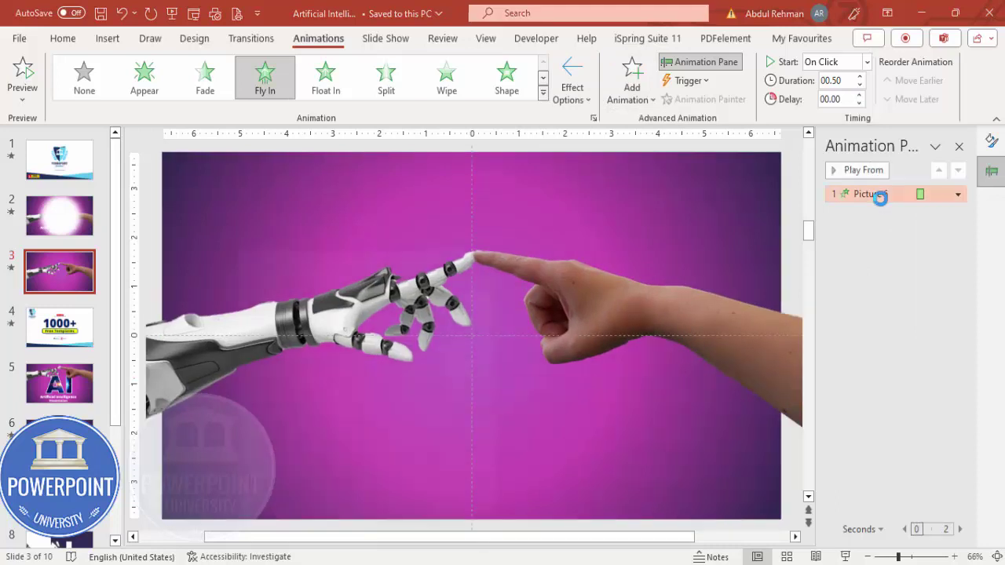
pyautogui.doubleClick(880, 198)
pyautogui.moveTo(329, 384); pyautogui.dragTo(358, 385)
pyautogui.click(408, 514)
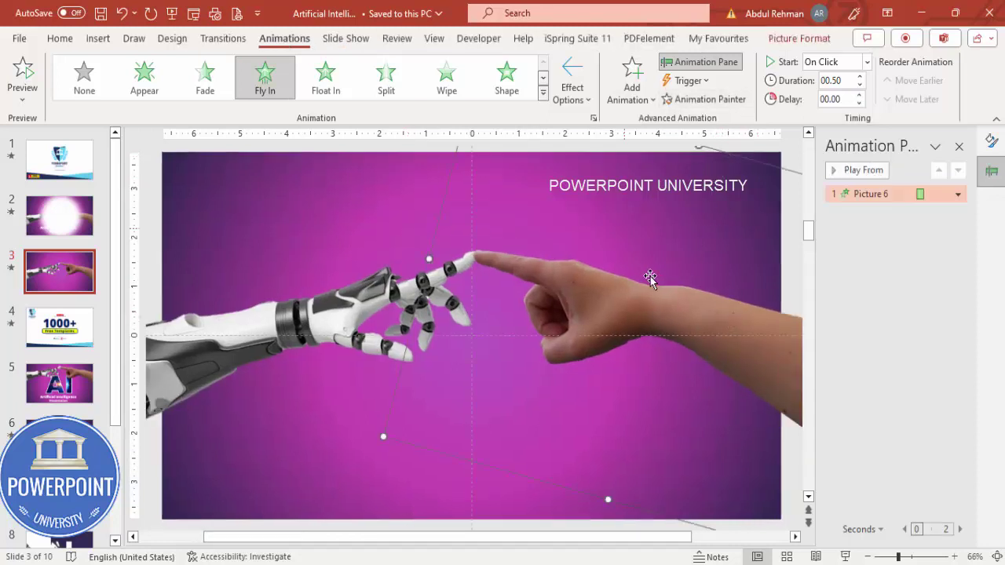
# Step: Copy the Fly In animation onto the robot hand with Animation Painter, flying From Left
pyautogui.click(727, 99)
pyautogui.click(305, 322)
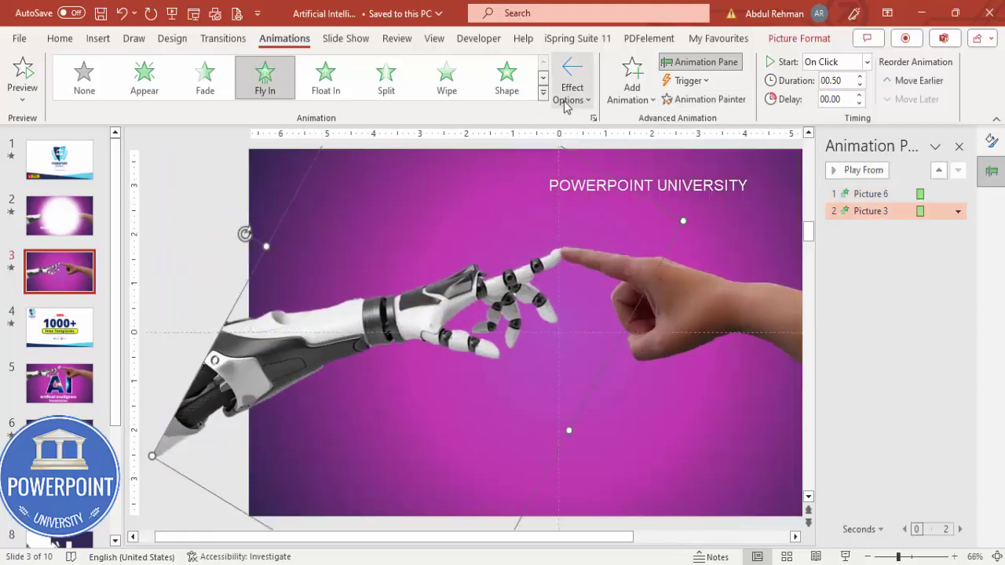
pyautogui.click(571, 99)
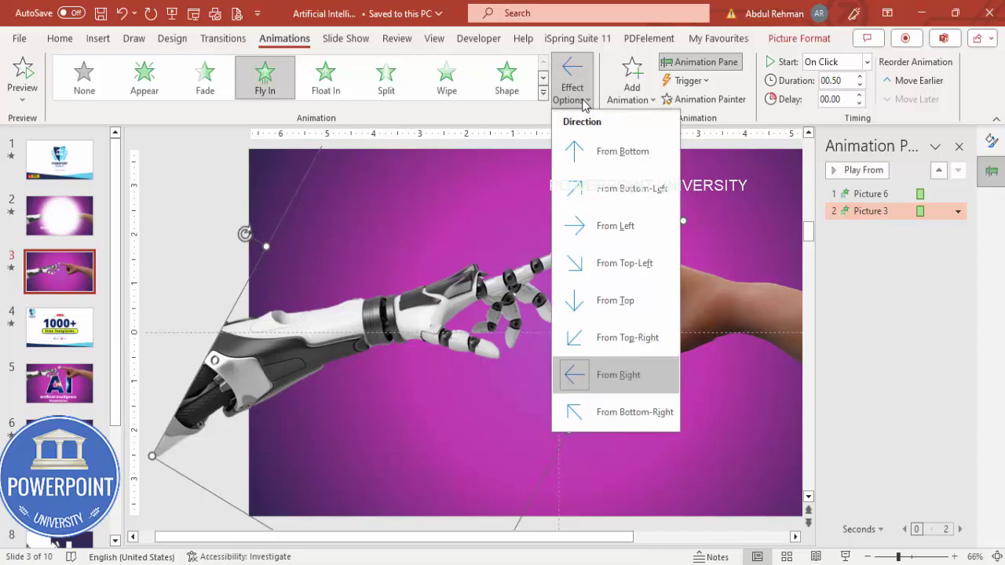
pyautogui.click(626, 226)
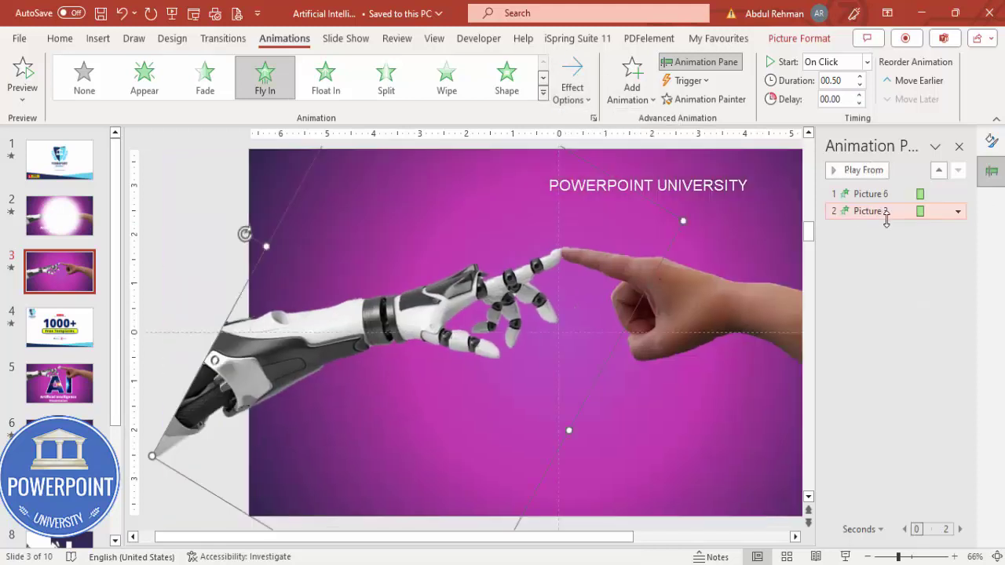
# Step: Set the robot hand's animation to start After Previous and preview all animations
pyautogui.click(881, 215)
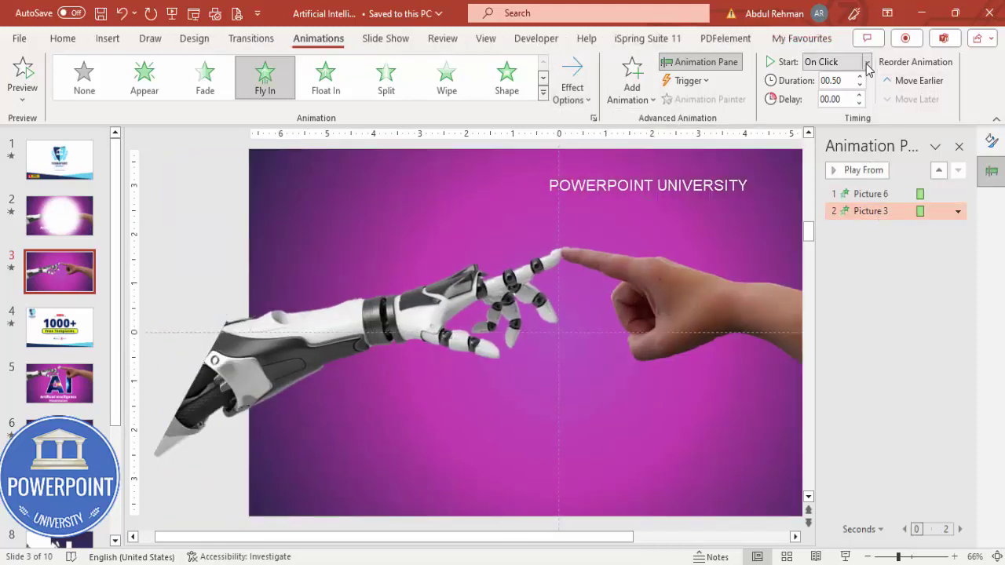
pyautogui.click(868, 62)
pyautogui.click(830, 117)
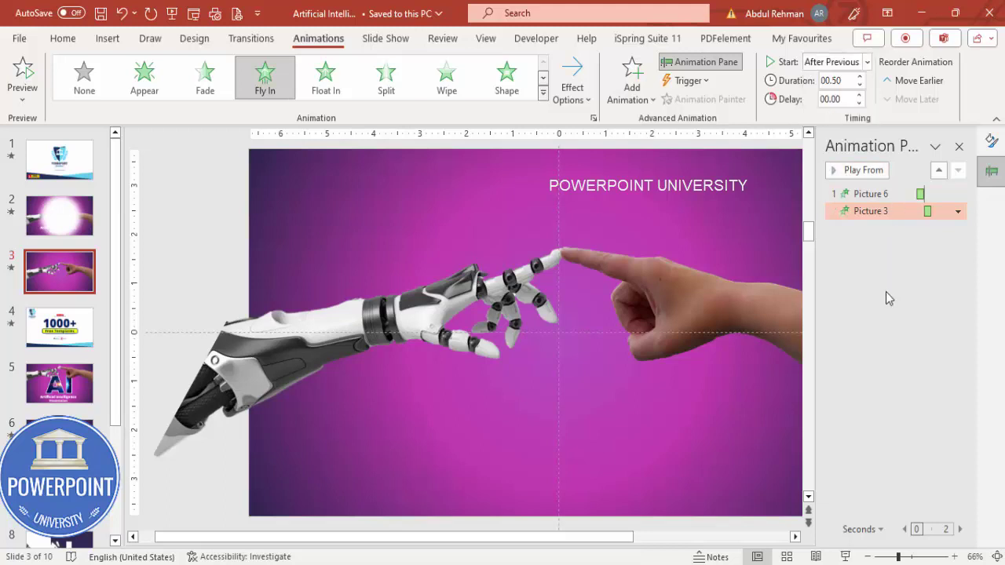
pyautogui.click(884, 253)
pyautogui.click(857, 170)
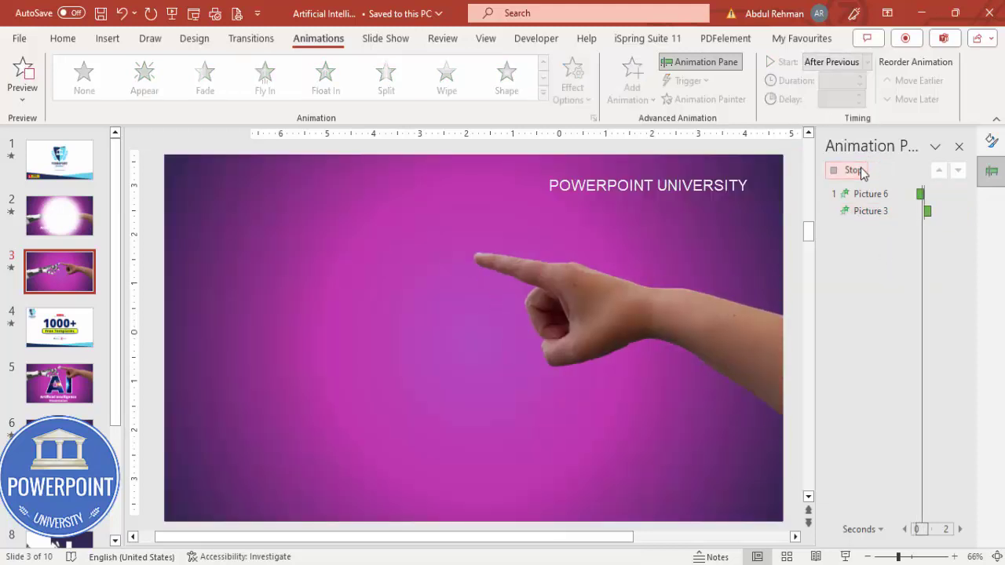
pyautogui.moveTo(503, 267); pyautogui.dragTo(587, 270)
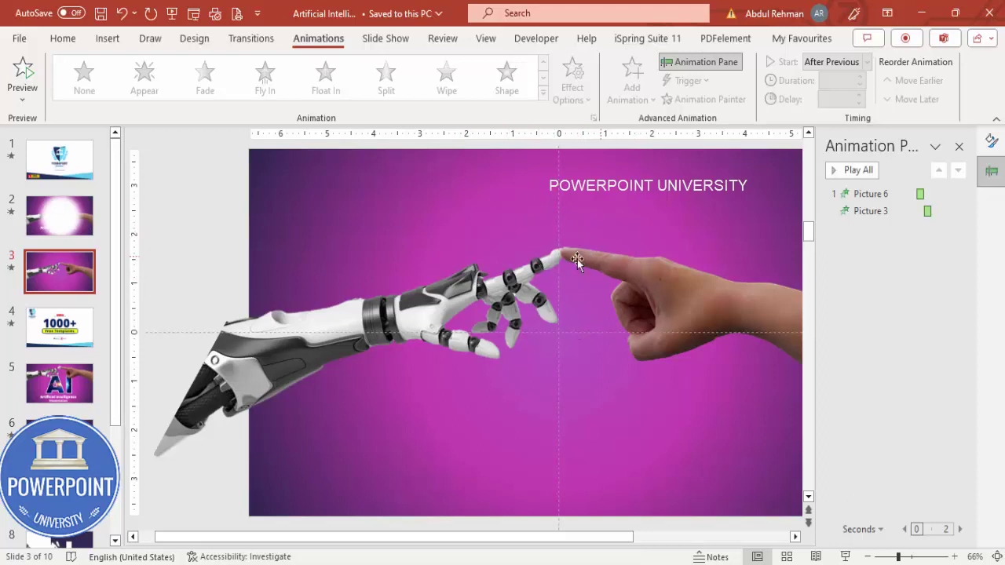
pyautogui.click(109, 40)
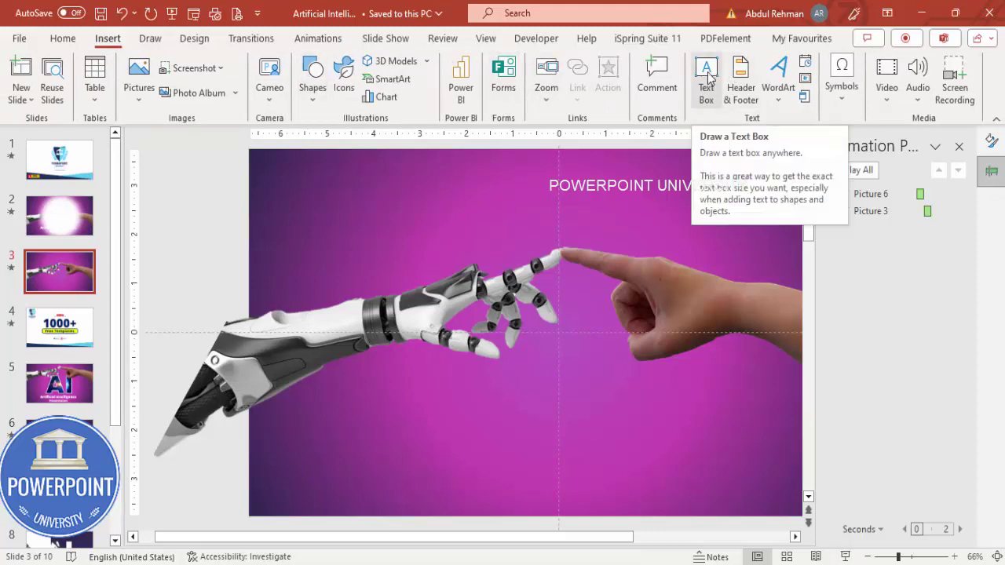
# Step: Draw a text box above the hands and make its AI text white, centred Arial Black
pyautogui.click(709, 78)
pyautogui.moveTo(424, 184); pyautogui.dragTo(521, 199)
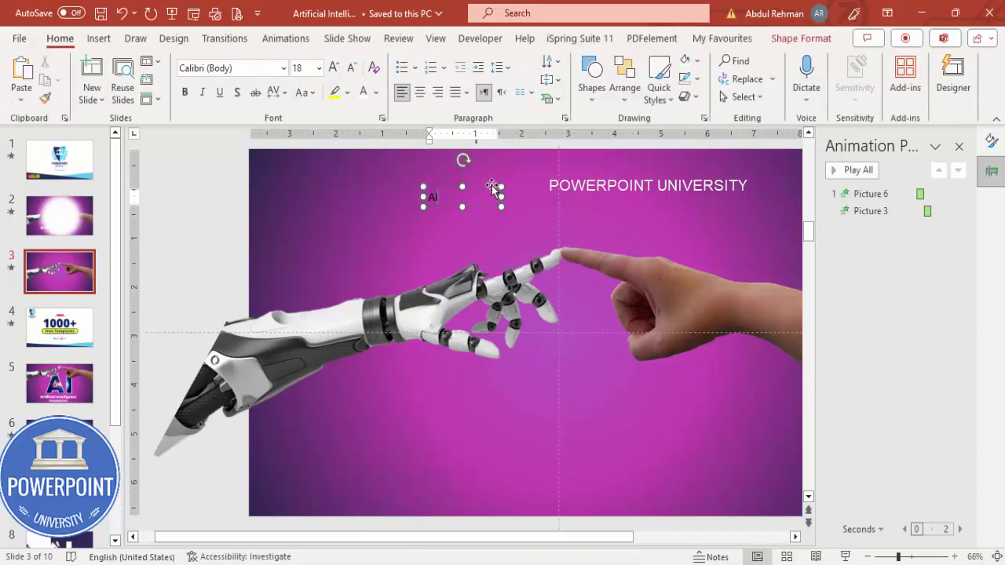
pyautogui.click(479, 194)
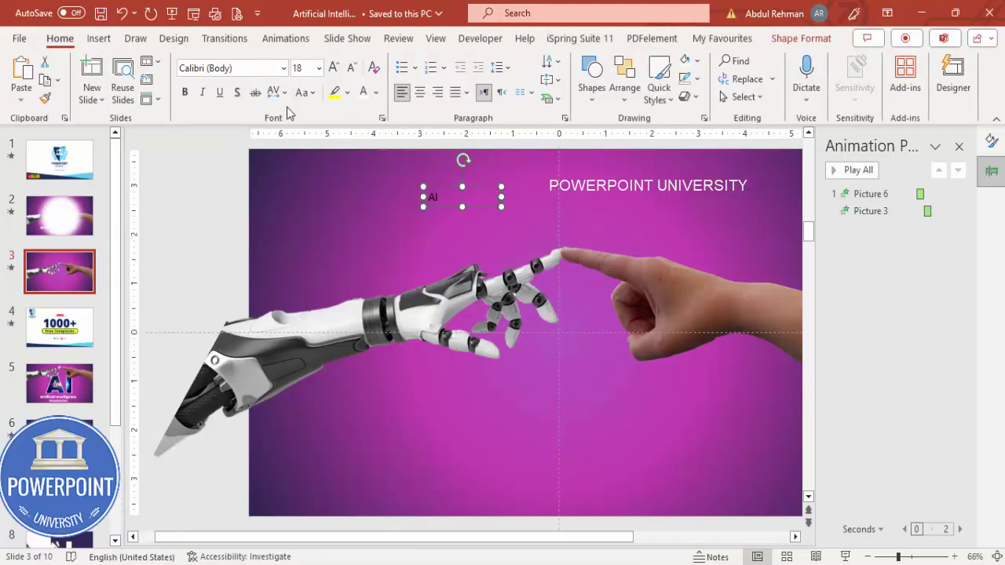
pyautogui.click(364, 93)
pyautogui.click(421, 94)
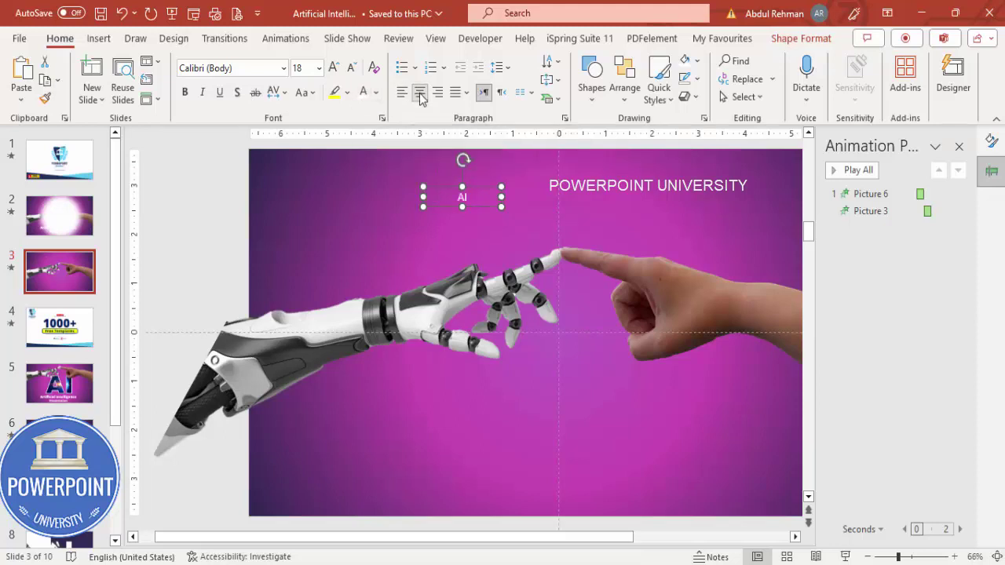
pyautogui.click(249, 69)
pyautogui.write('Op')
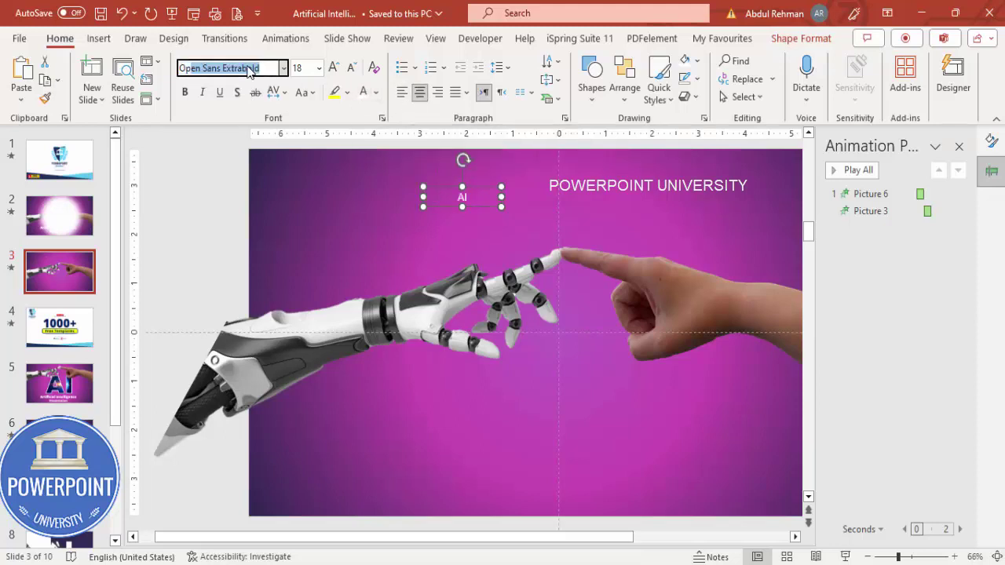
pyautogui.press('BackSpace')
pyautogui.press('BackSpace')
pyautogui.press('BackSpace')
pyautogui.write('Arial Black')
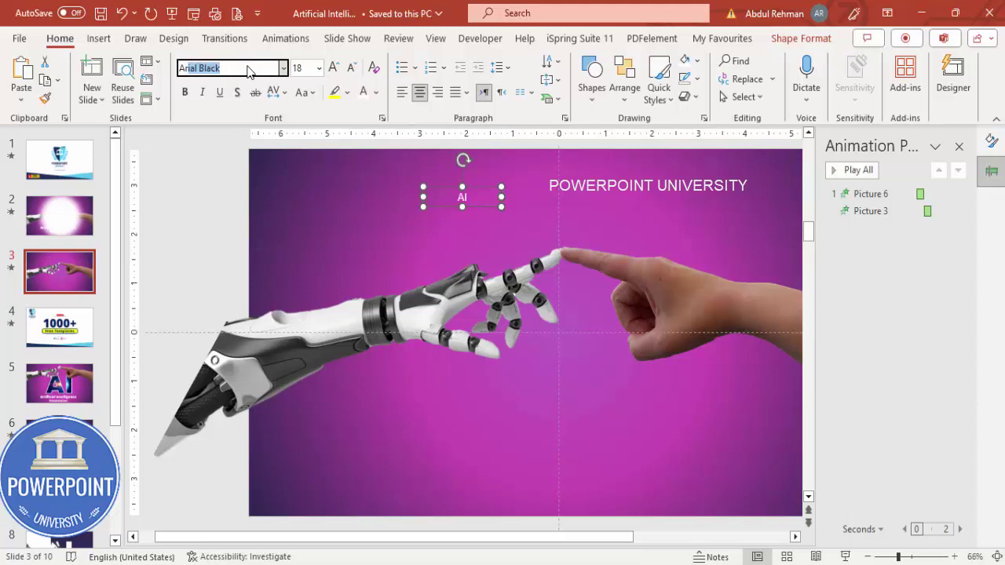
pyautogui.press('Return')
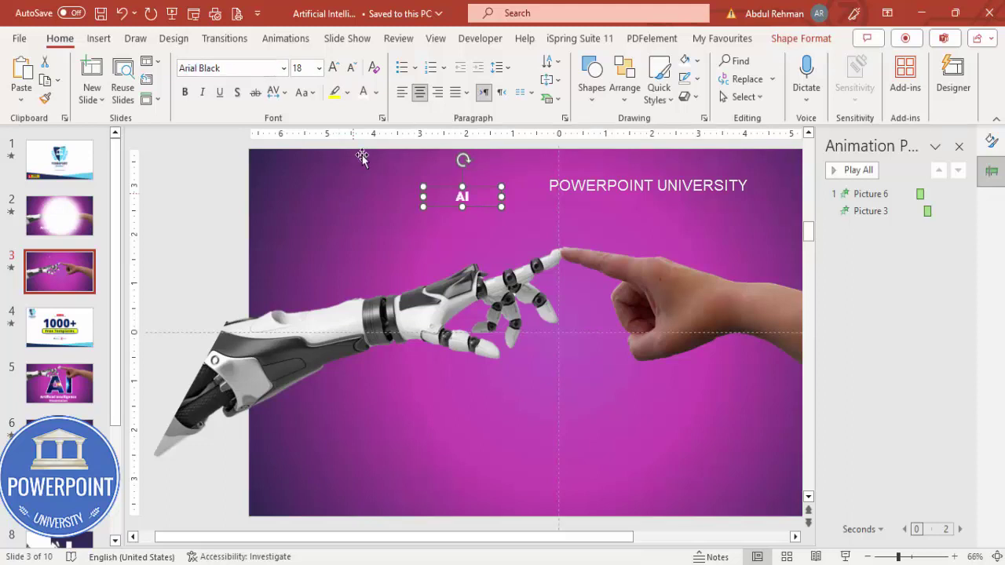
# Step: Enlarge the AI text to 344 pt, widening the box and nudging it slightly left
pyautogui.click(334, 68)
pyautogui.click(334, 68)
pyautogui.click(333, 68)
pyautogui.click(334, 68)
pyautogui.click(333, 68)
pyautogui.click(333, 68)
pyautogui.click(334, 68)
pyautogui.click(334, 68)
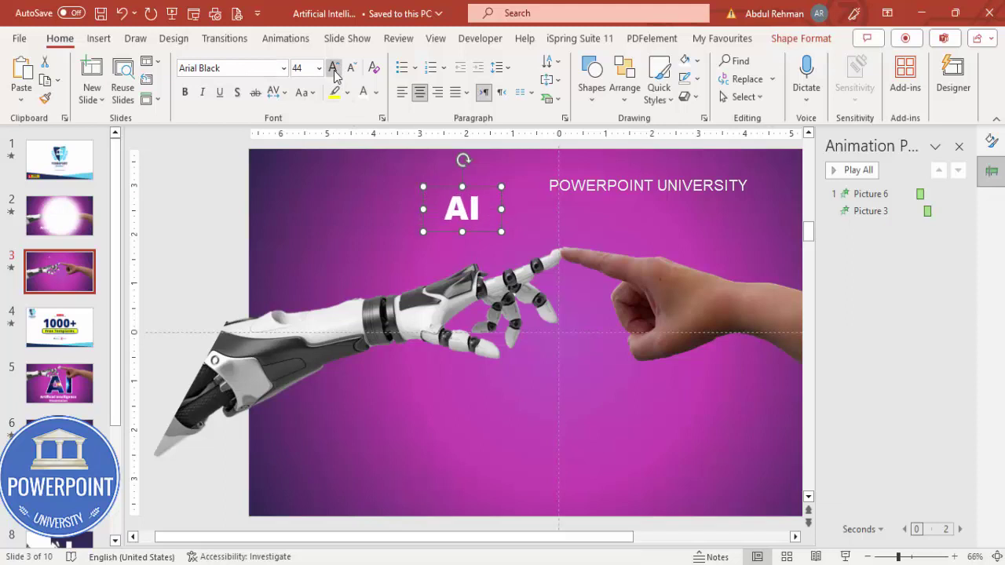
pyautogui.click(334, 68)
pyautogui.click(334, 68)
pyautogui.moveTo(500, 233); pyautogui.dragTo(680, 339)
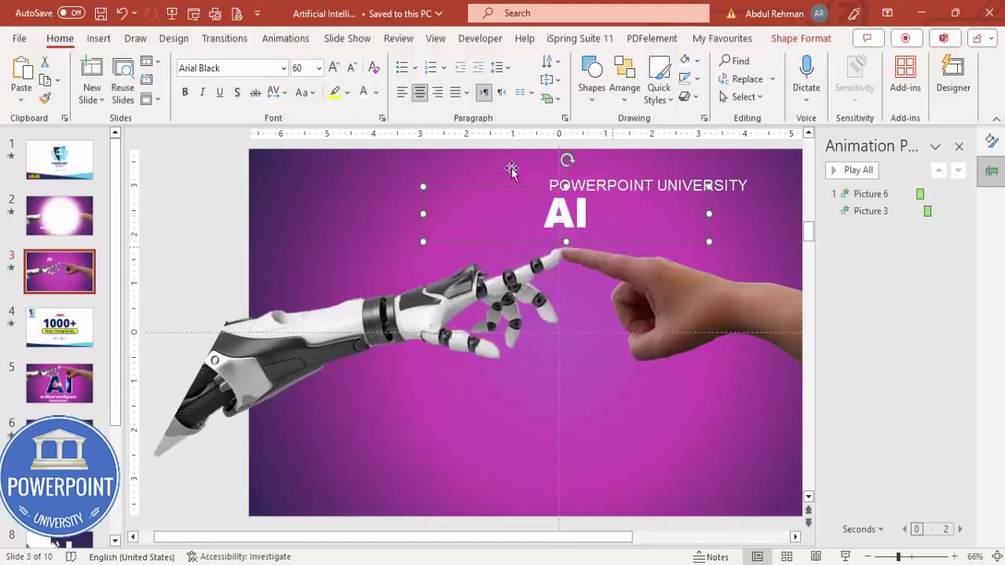
pyautogui.click(333, 68)
pyautogui.click(333, 69)
pyautogui.click(333, 68)
pyautogui.click(334, 69)
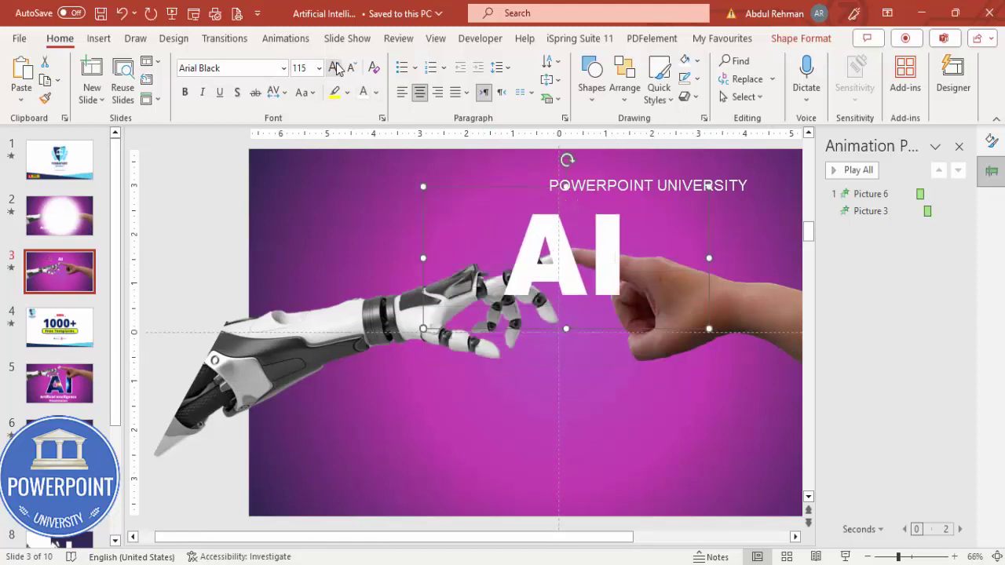
pyautogui.click(334, 68)
pyautogui.click(334, 68)
pyautogui.click(334, 68)
pyautogui.click(334, 69)
pyautogui.click(334, 69)
pyautogui.click(333, 68)
pyautogui.moveTo(524, 184); pyautogui.dragTo(498, 186)
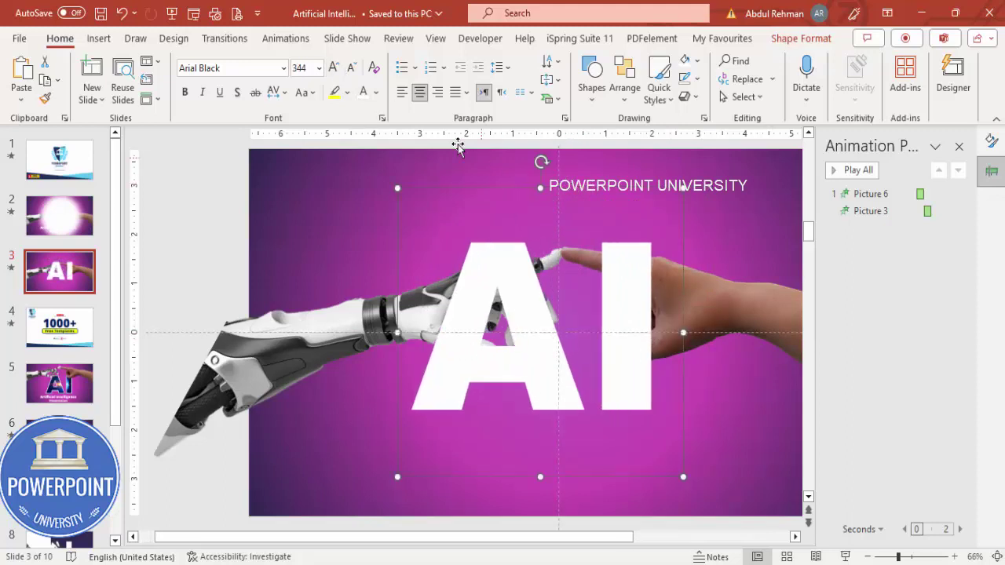
pyautogui.click(334, 68)
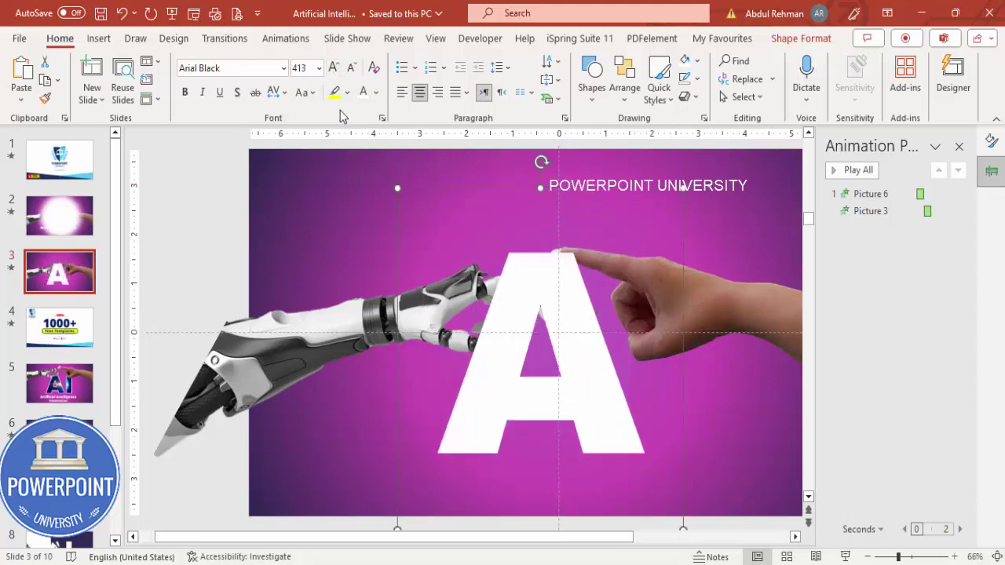
pyautogui.click(355, 68)
pyautogui.click(577, 185)
pyautogui.click(575, 185)
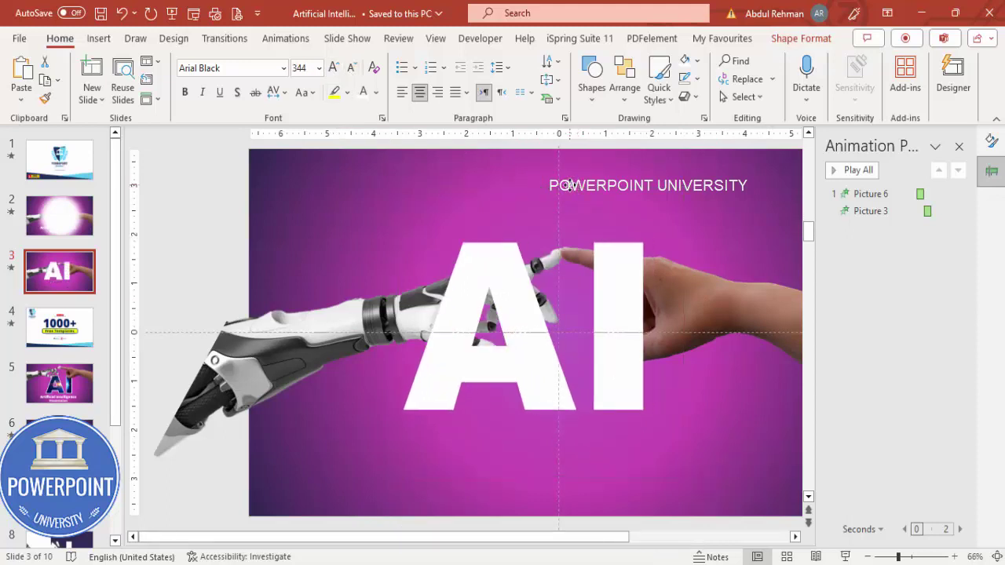
# Step: Apply Align Center and Align Middle to the AI text box
pyautogui.click(805, 39)
pyautogui.click(843, 67)
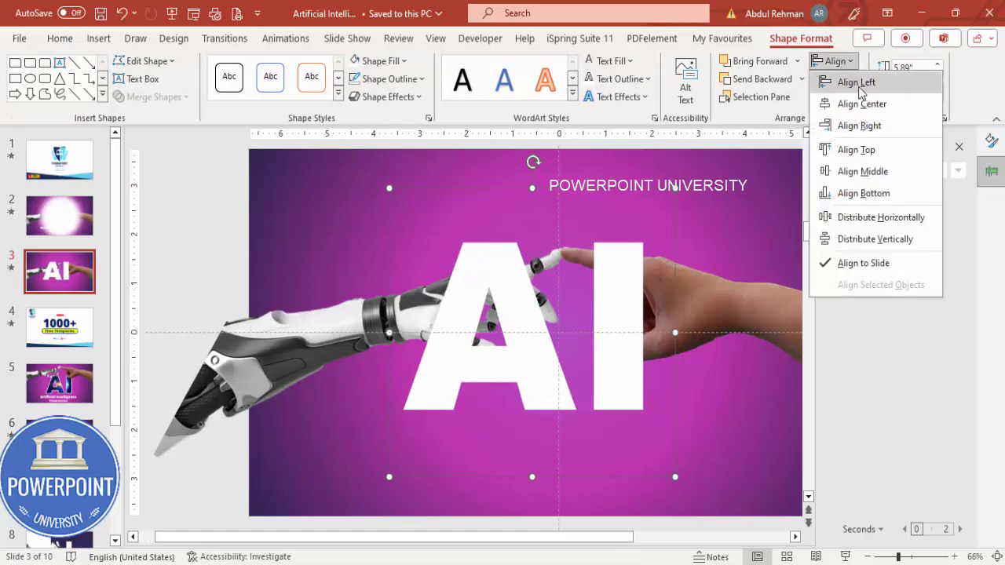
pyautogui.click(862, 104)
pyautogui.click(835, 61)
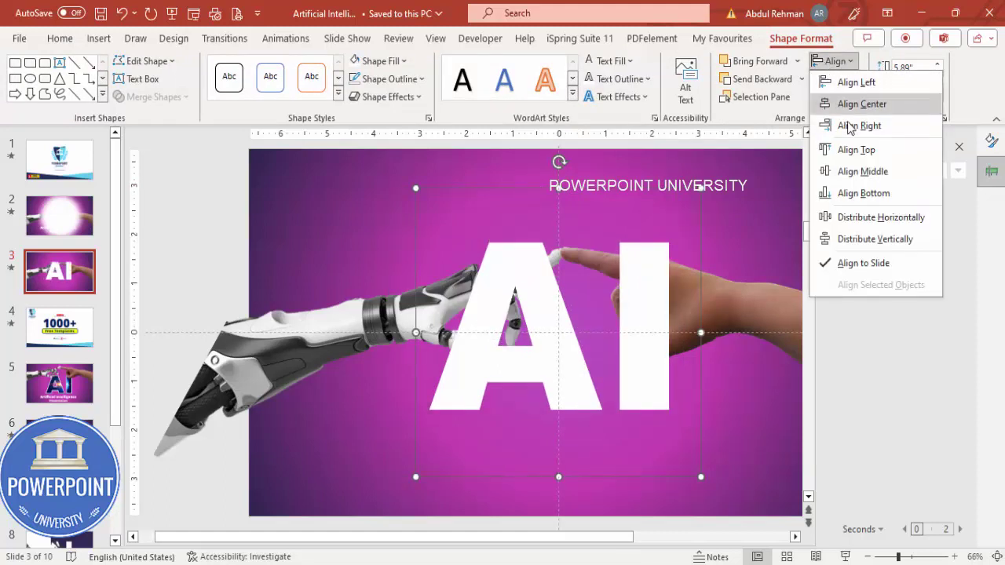
pyautogui.click(863, 172)
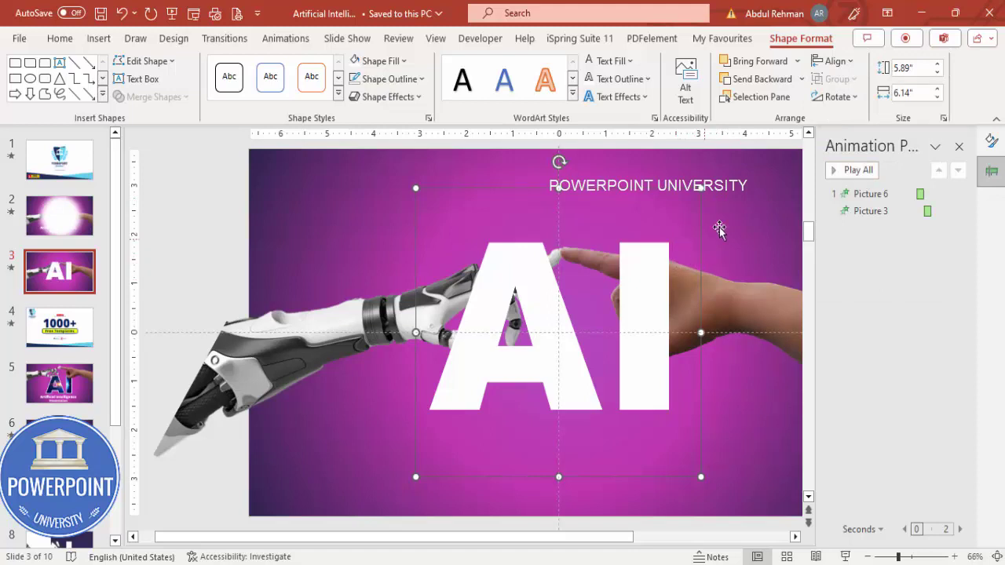
pyautogui.click(992, 141)
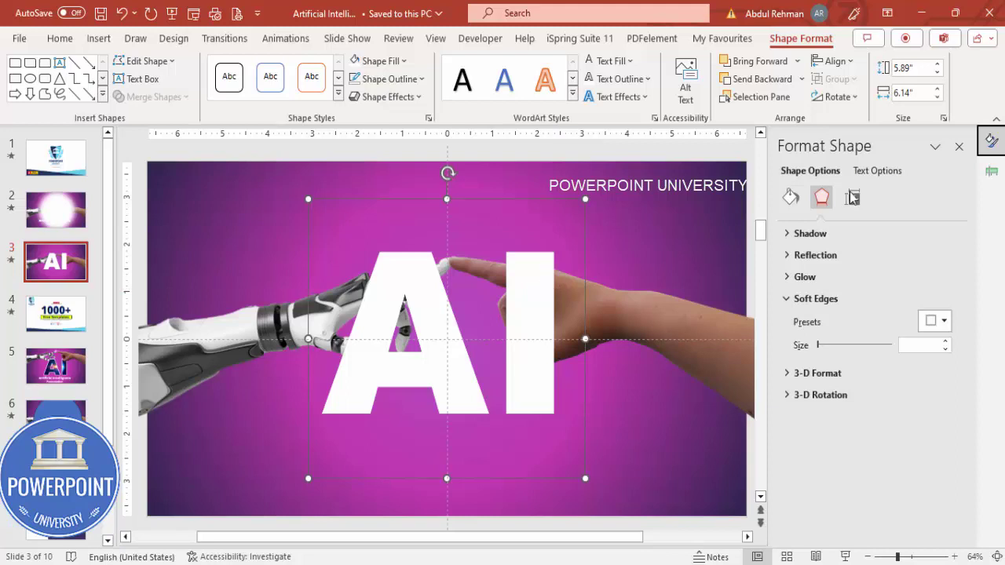
# Step: Give the AI letters a picture or texture text fill and bring up the Insert Pictures choices
pyautogui.click(889, 178)
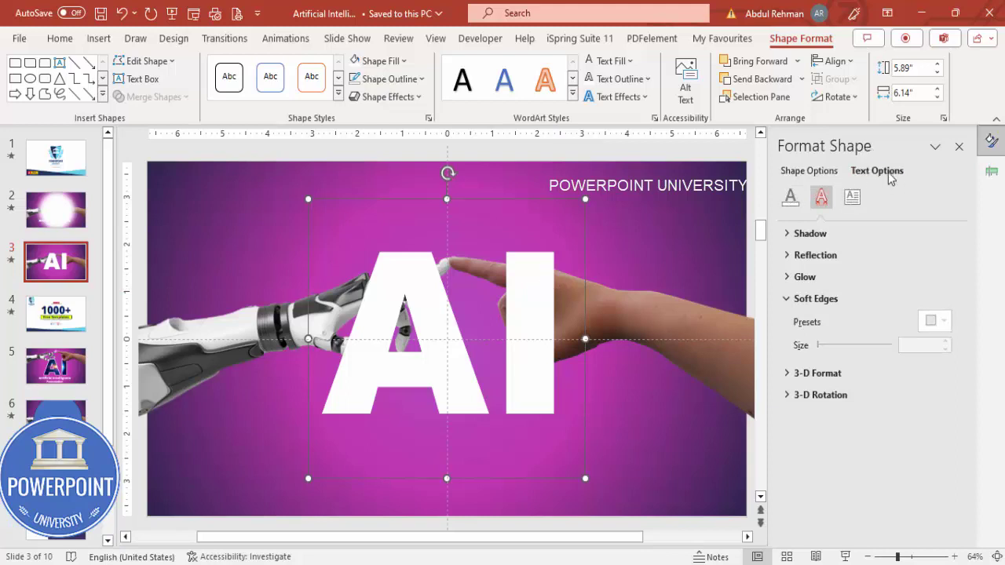
pyautogui.click(790, 197)
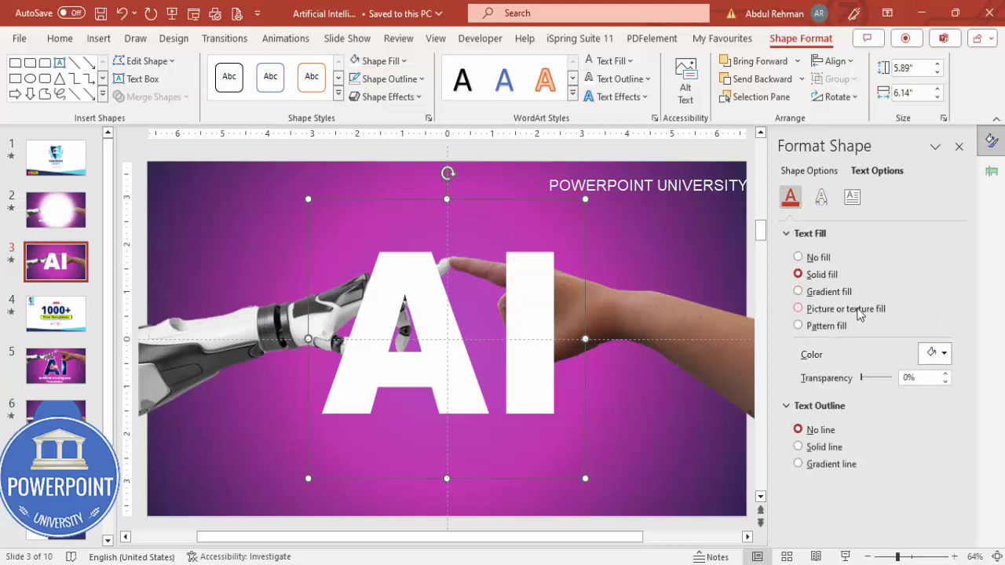
pyautogui.click(798, 309)
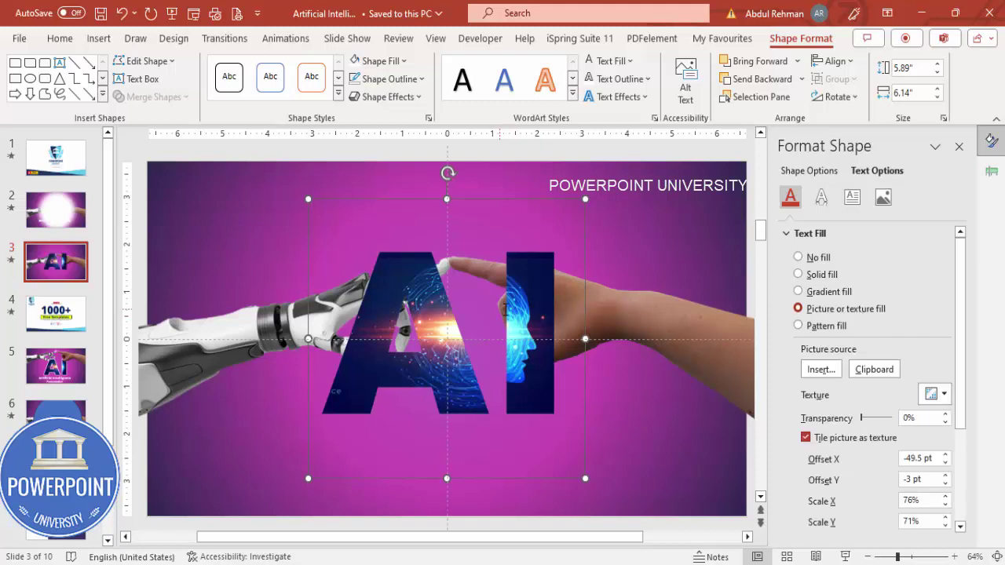
pyautogui.click(821, 370)
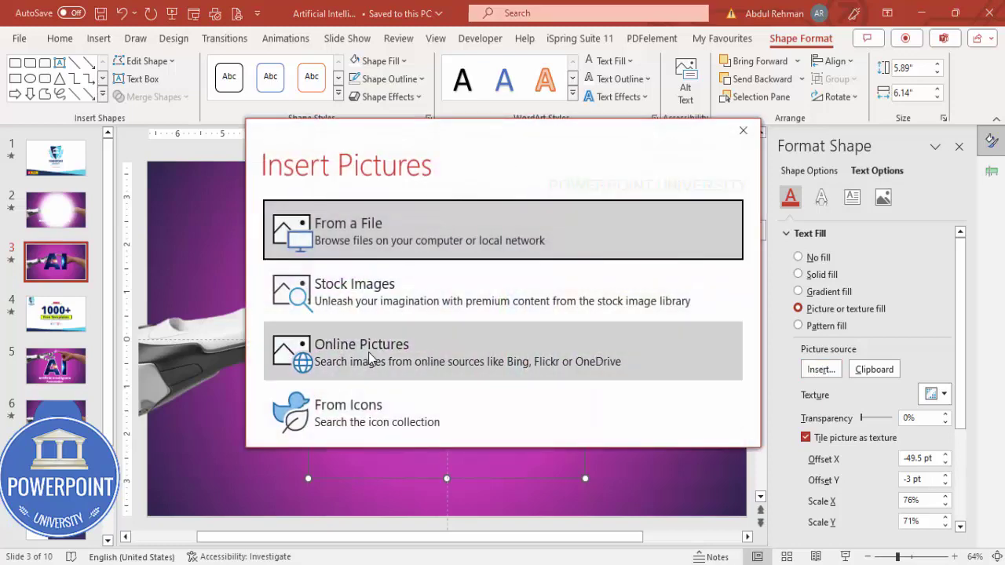
# Step: Search online pictures for an AI background, browse the results, then cancel and close the dialog
pyautogui.click(458, 349)
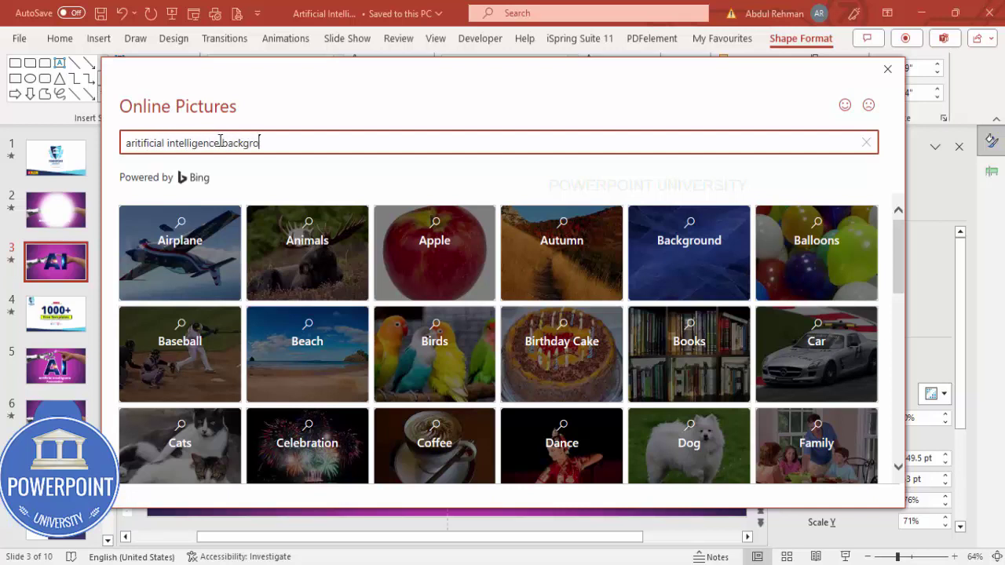
pyautogui.write('und')
pyautogui.press('Return')
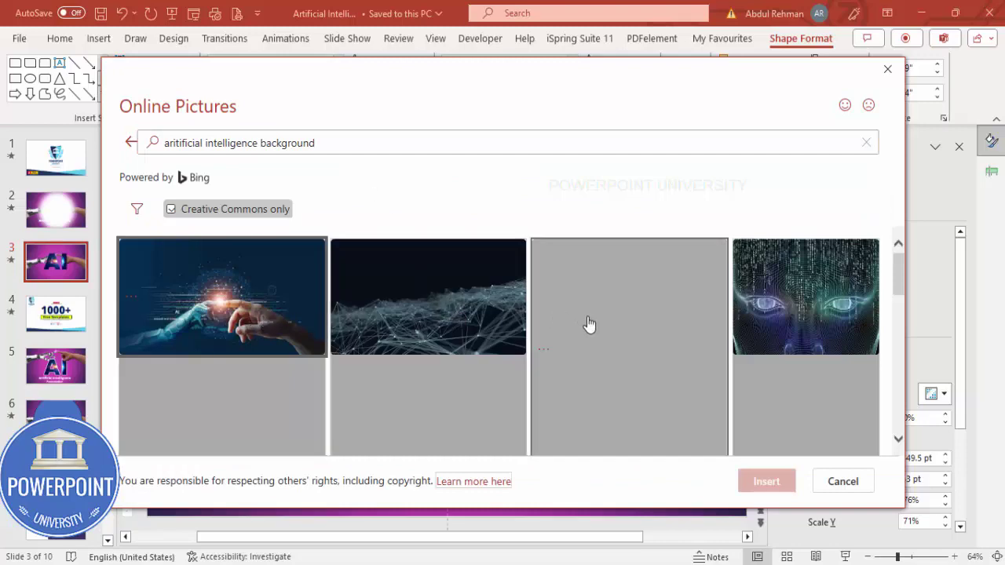
pyautogui.scroll(-5, 589, 325)
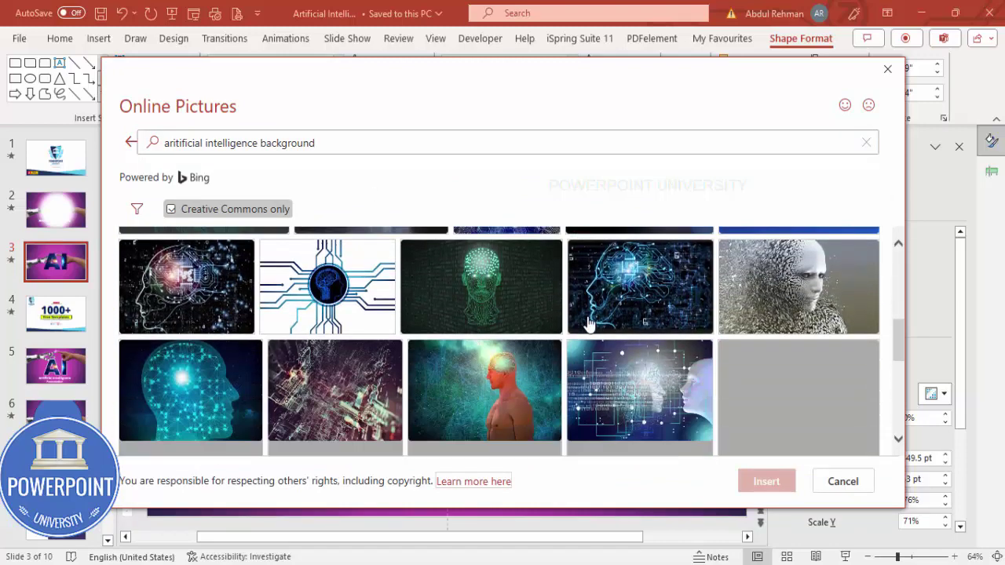
pyautogui.scroll(-2, 589, 324)
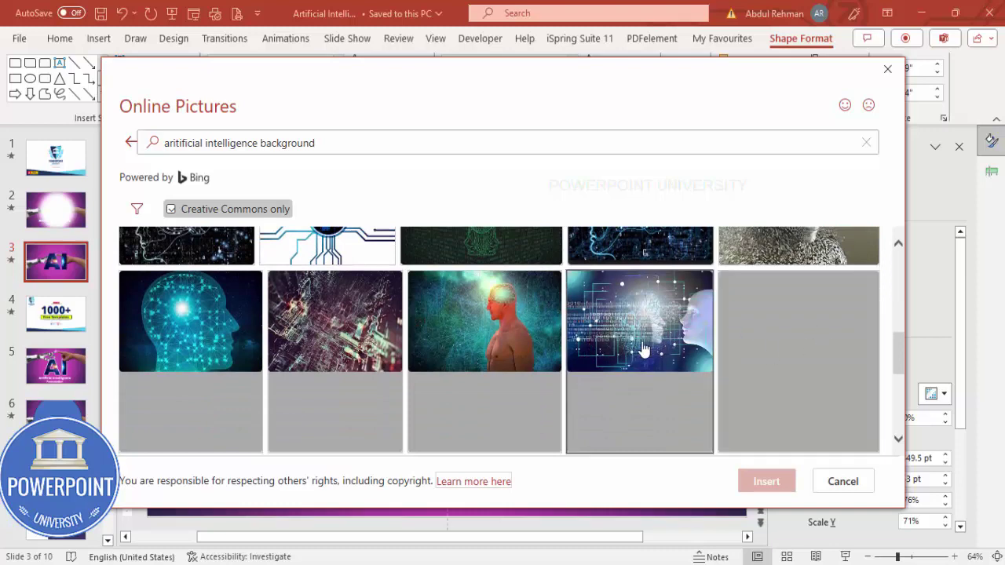
pyautogui.click(843, 482)
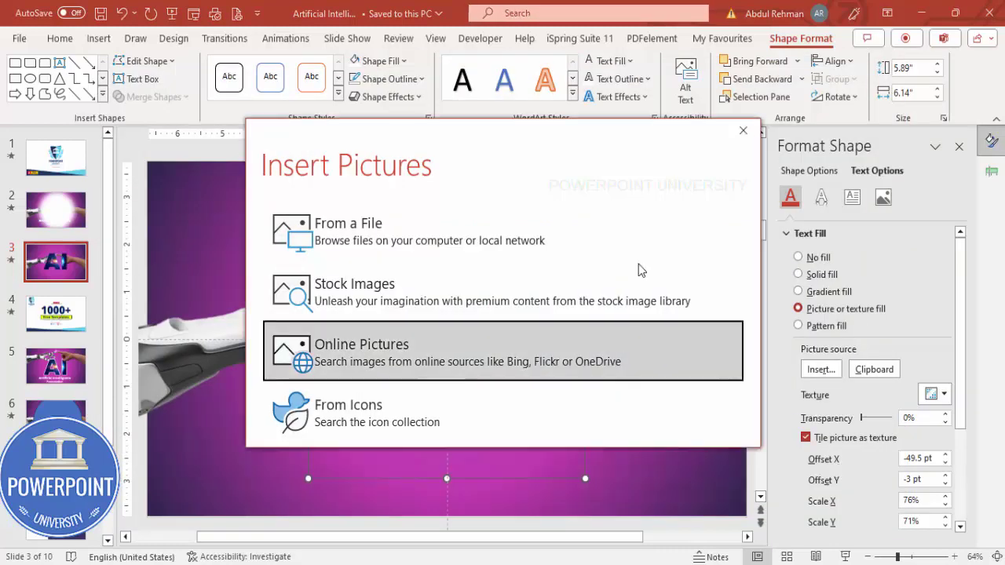
pyautogui.click(743, 131)
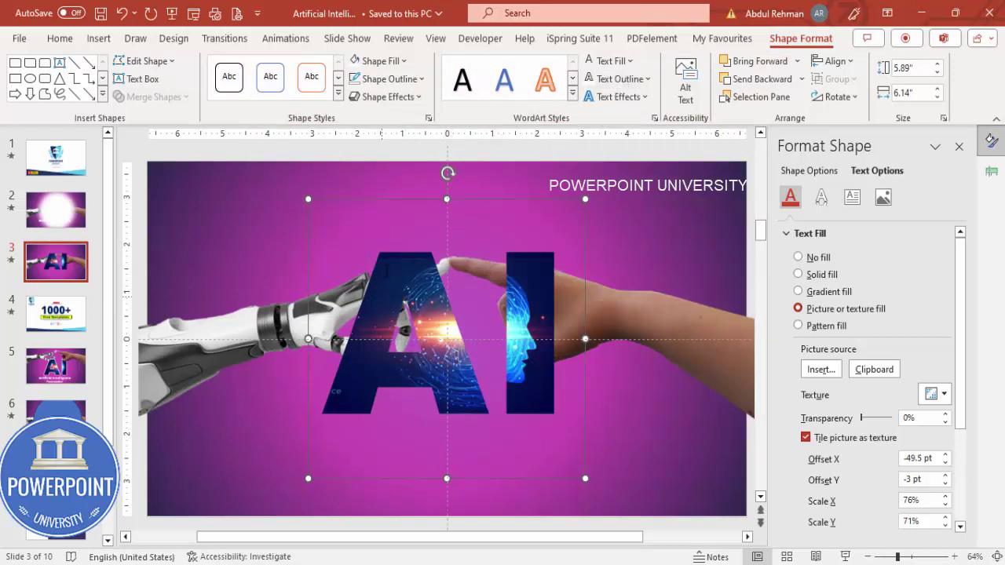
# Step: Give the AI letters a white text outline with a heavier line weight
pyautogui.click(622, 82)
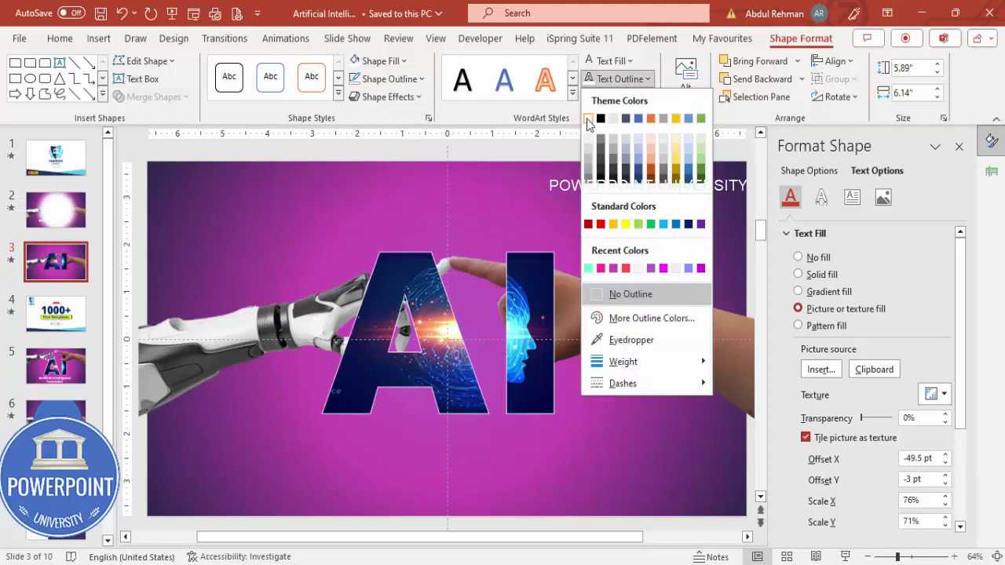
pyautogui.click(588, 119)
pyautogui.click(619, 78)
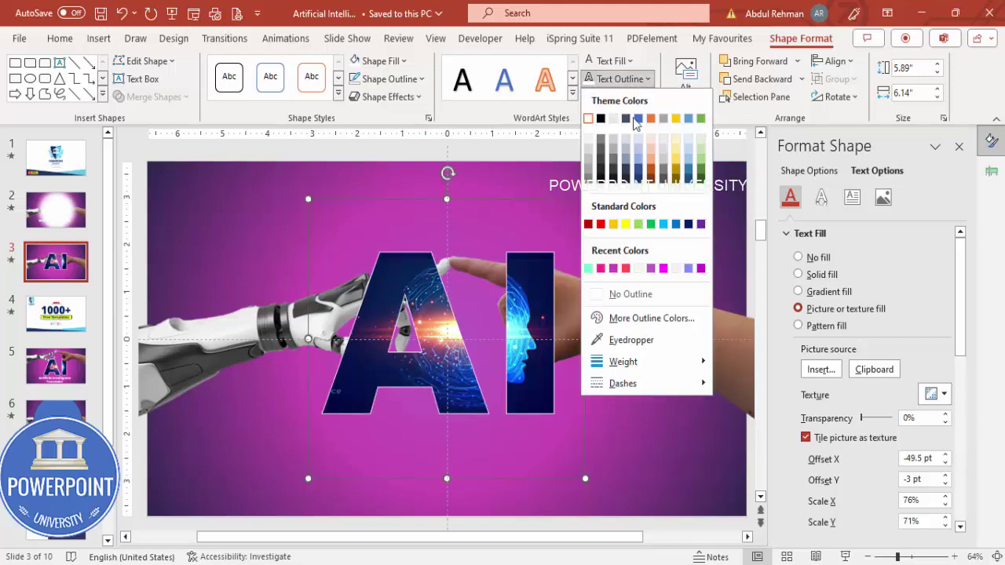
pyautogui.moveTo(662, 362)
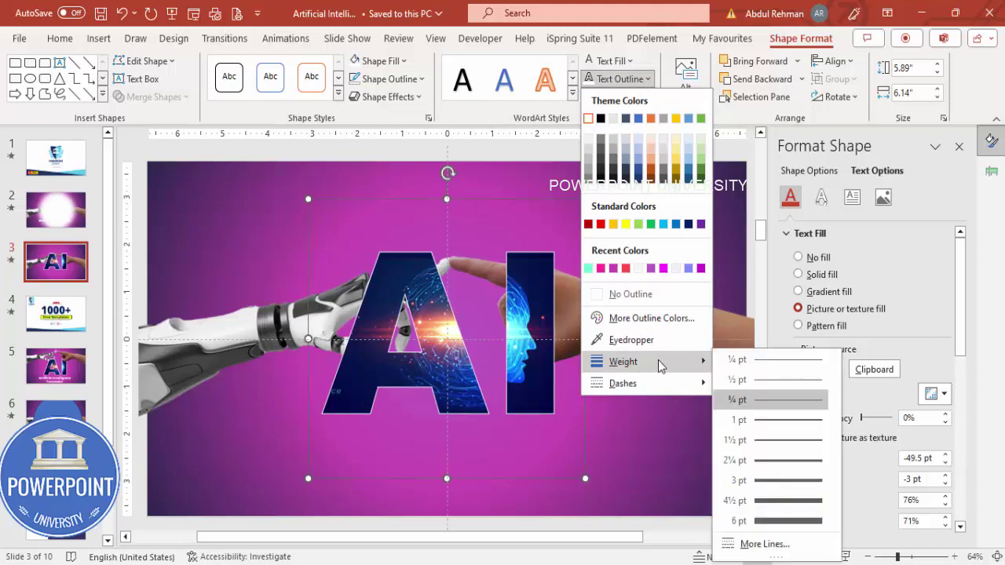
pyautogui.click(789, 503)
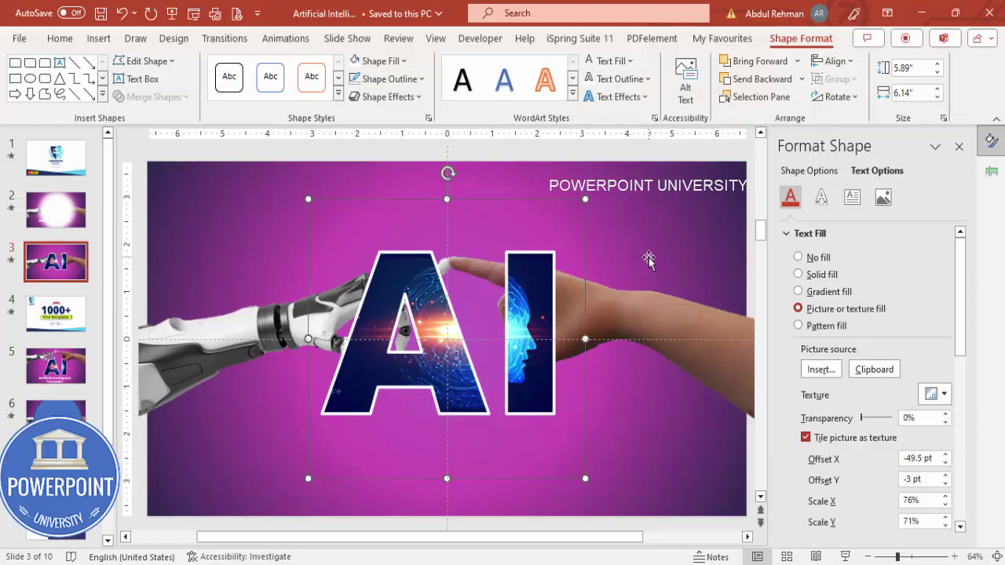
# Step: Select each hand picture in turn, then deselect everything on the slide
pyautogui.click(679, 201)
pyautogui.click(322, 209)
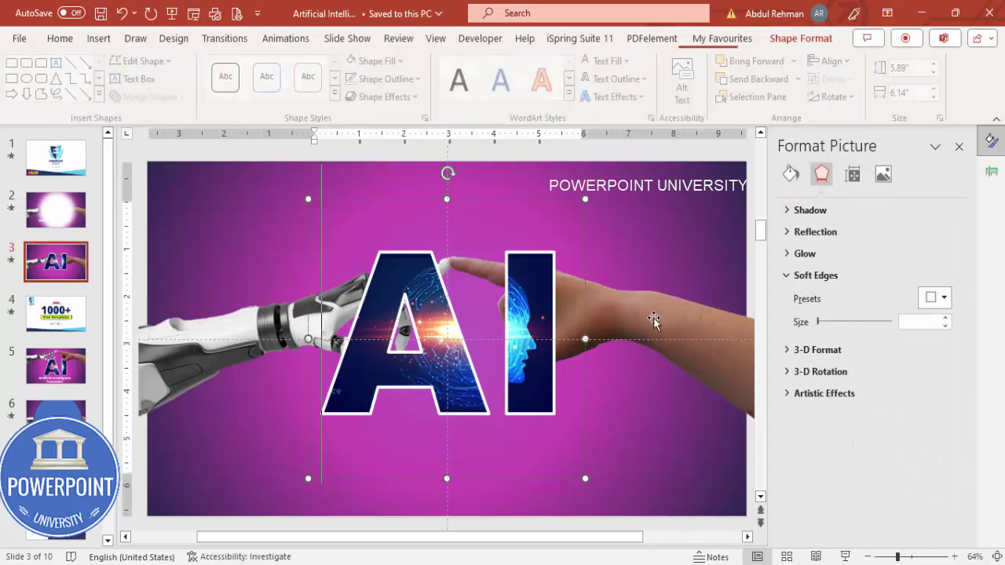
pyautogui.click(671, 238)
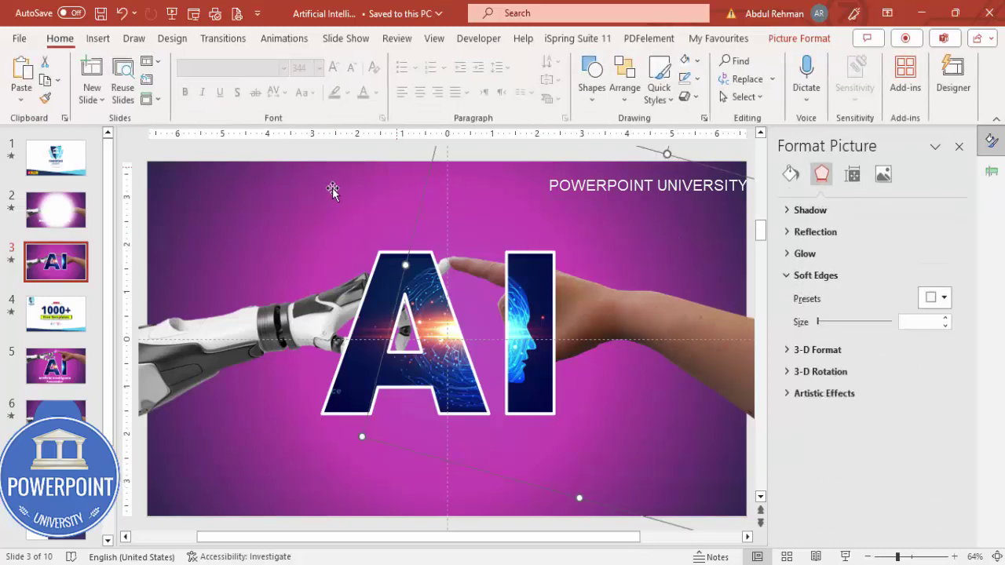
pyautogui.click(341, 485)
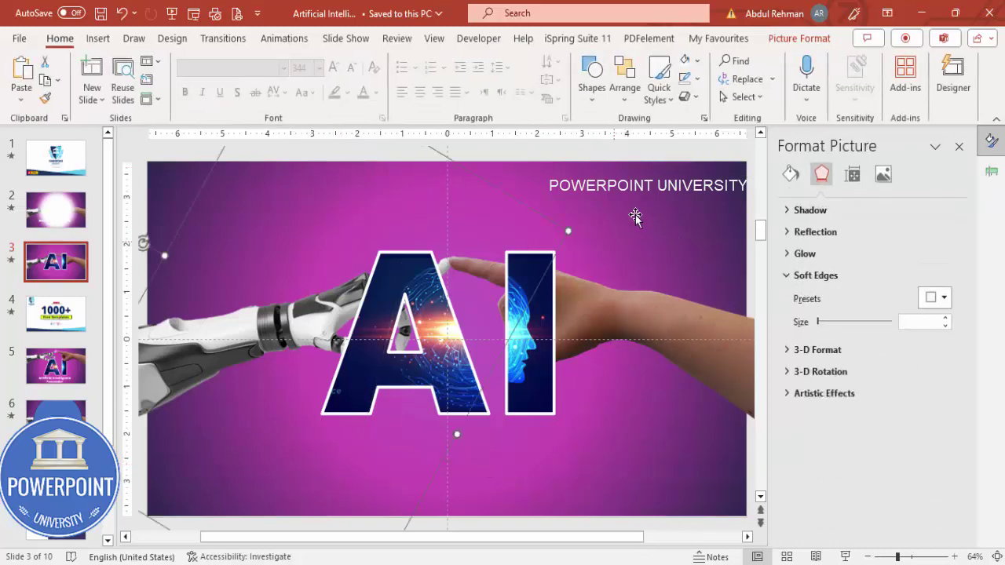
pyautogui.click(551, 512)
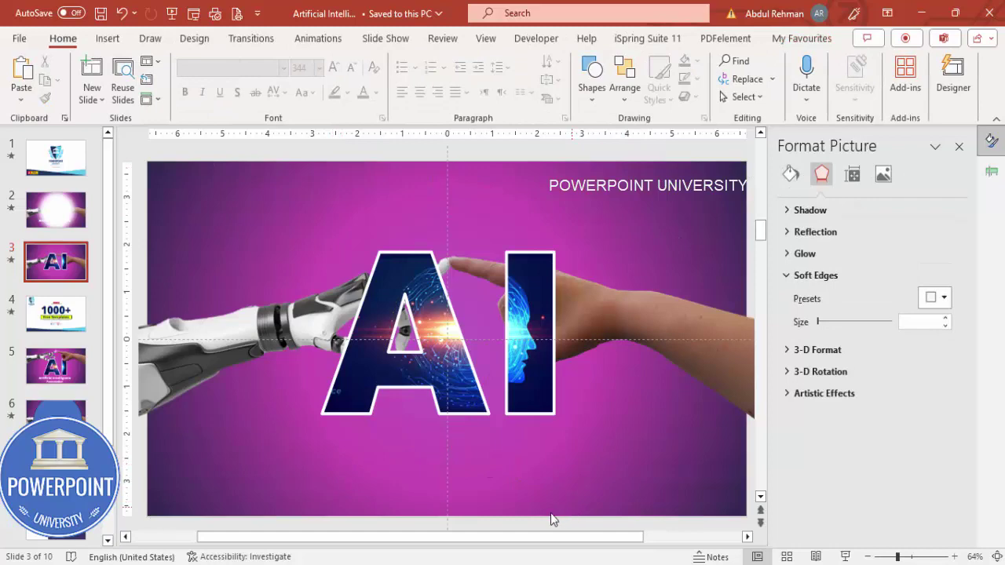
pyautogui.click(107, 37)
# Step: Draw a text box across the top of the slide containing 'Artificial Intelligence'
pyautogui.click(706, 79)
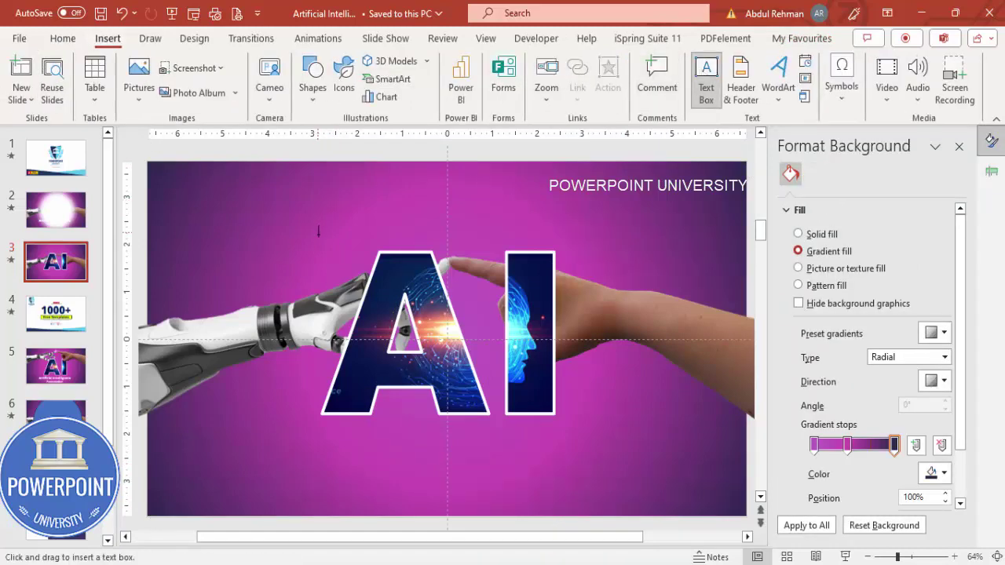
pyautogui.moveTo(330, 200); pyautogui.dragTo(639, 229)
pyautogui.write('Artif')
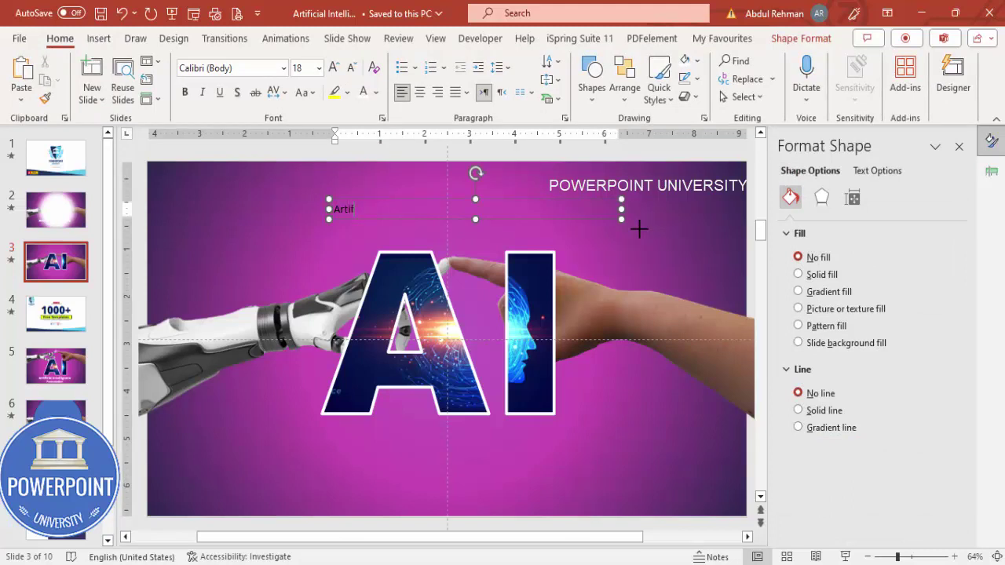
pyautogui.write('icial Intelligence')
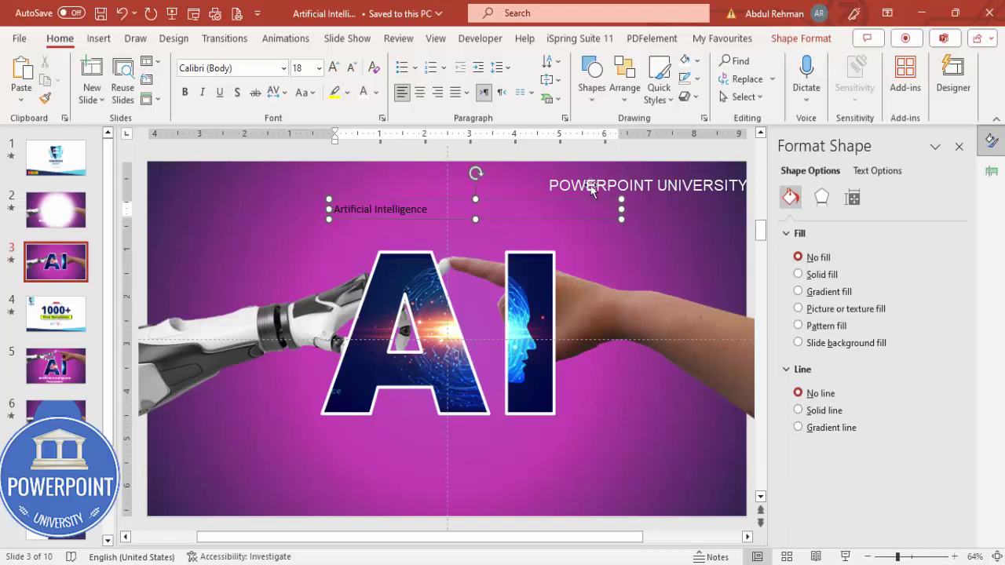
pyautogui.click(440, 200)
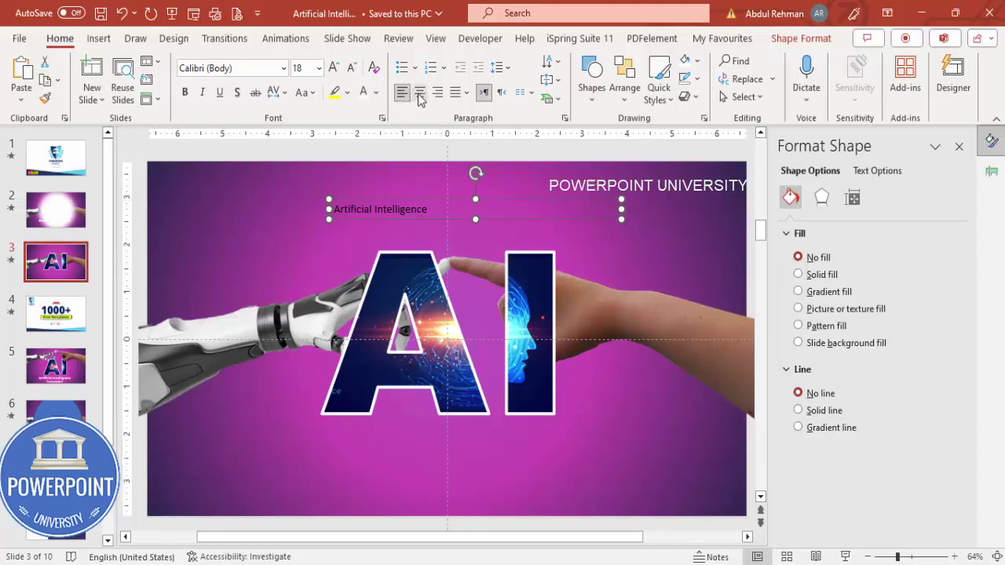
# Step: Make the caption centred, white, Open Sans Extrabold, enlarged to 32 pt
pyautogui.click(420, 92)
pyautogui.click(363, 92)
pyautogui.click(264, 69)
pyautogui.write('Open Sans Extrabold')
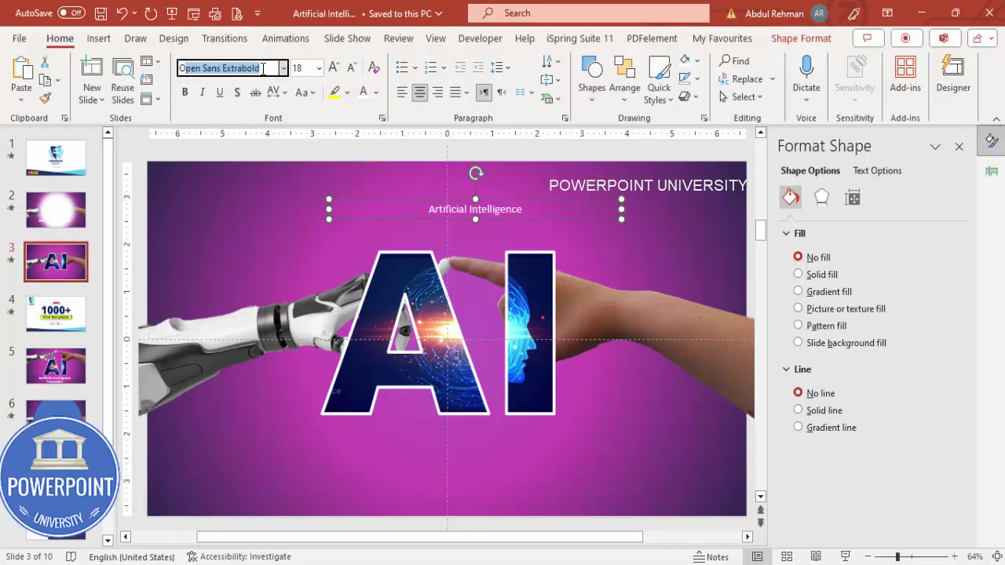
pyautogui.press('Return')
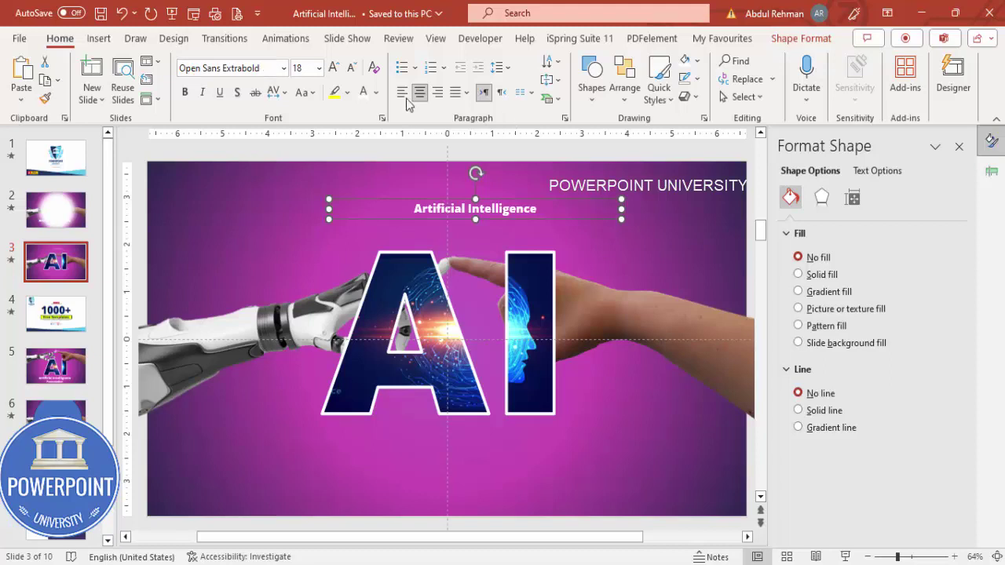
pyautogui.click(334, 68)
pyautogui.click(334, 69)
pyautogui.click(334, 68)
pyautogui.click(334, 68)
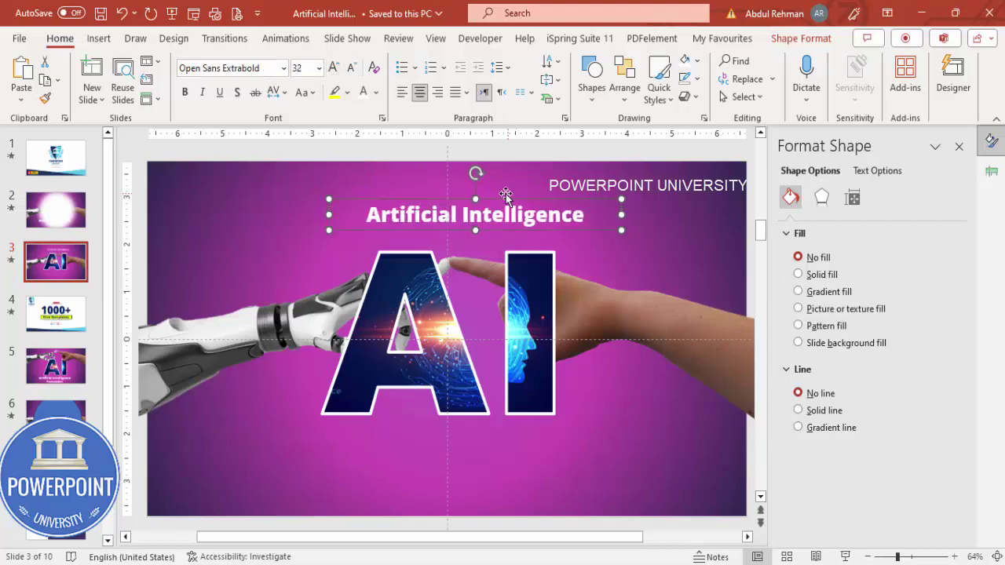
# Step: Move the caption below the AI letters and align it to the slide's horizontal centre
pyautogui.moveTo(580, 205); pyautogui.dragTo(551, 439)
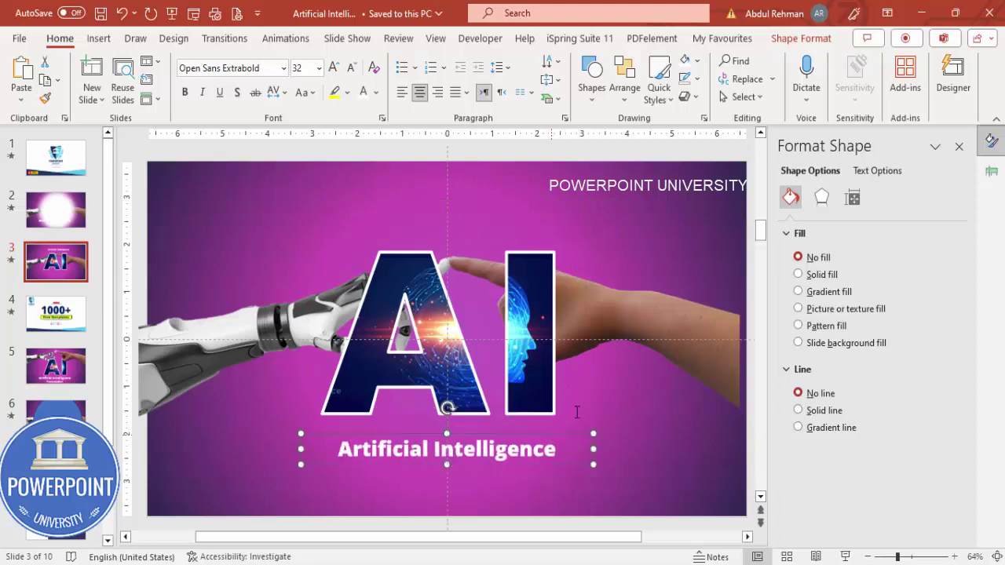
pyautogui.click(801, 38)
pyautogui.click(834, 61)
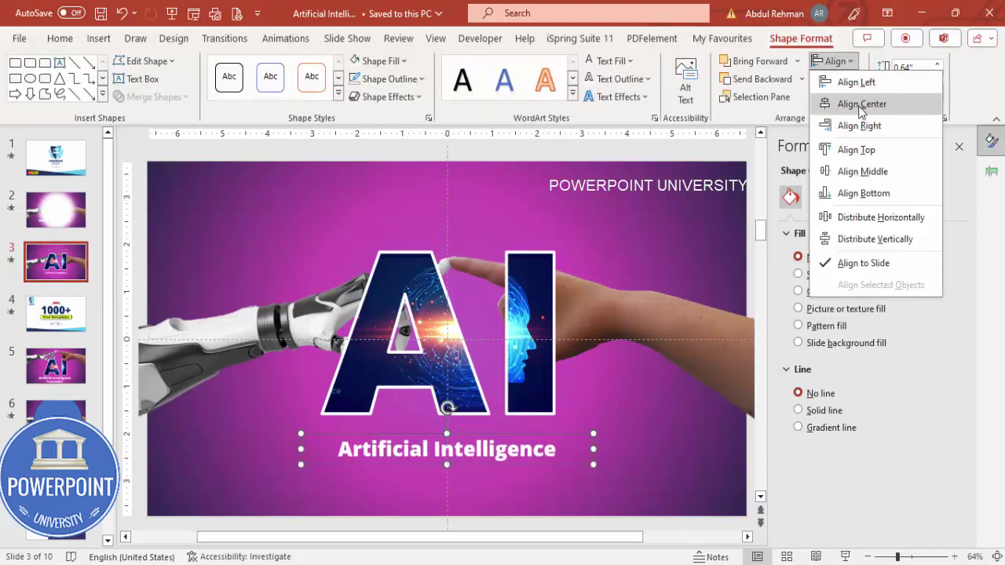
pyautogui.click(862, 104)
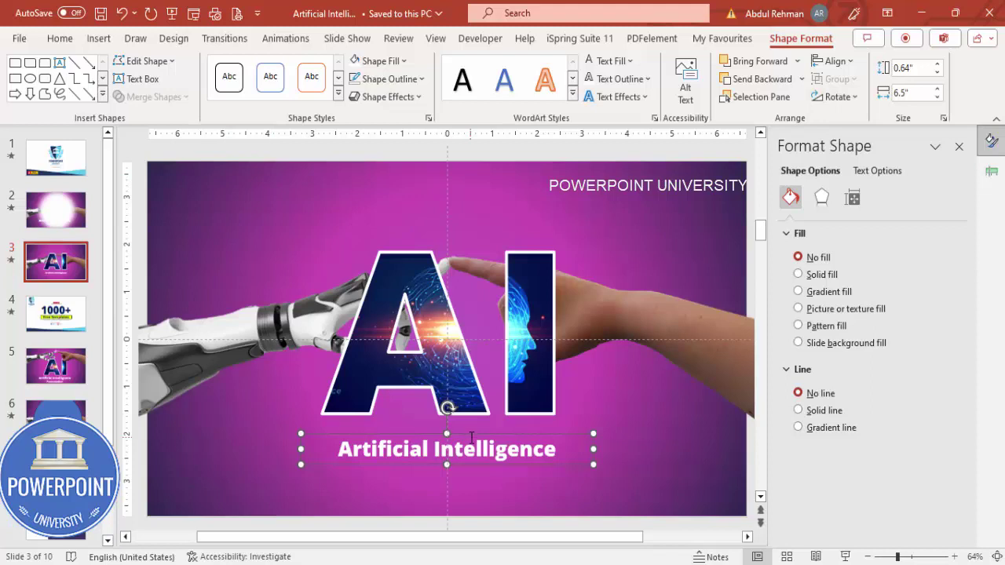
# Step: Duplicate the caption as 'Presentation', shrink it to 28 pt, and centre it beneath
pyautogui.keyDown('ctrl'); pyautogui.moveTo(471, 436); pyautogui.dragTo(478, 459); pyautogui.keyUp('ctrl')
pyautogui.tripleClick(444, 472)
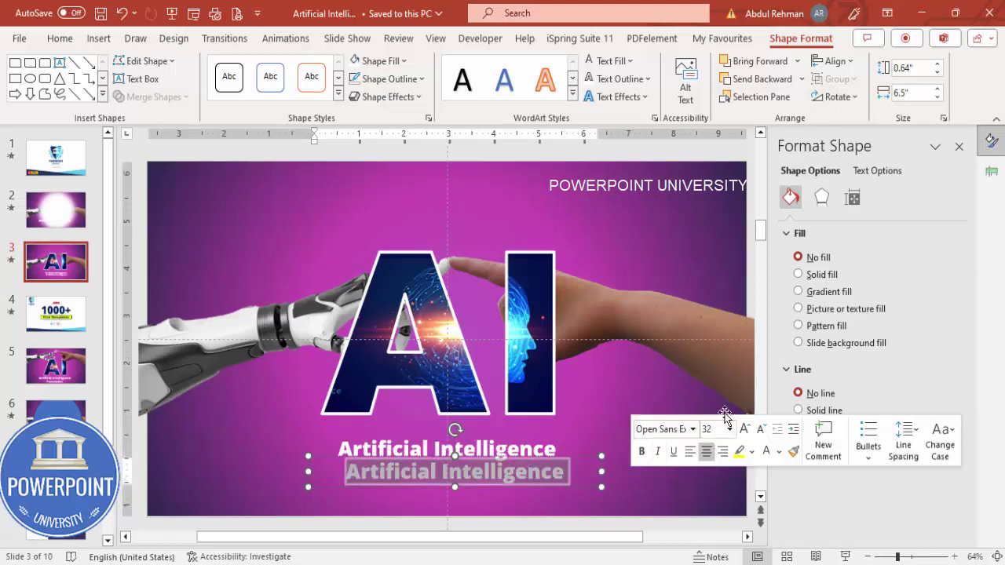
pyautogui.write('Presentation')
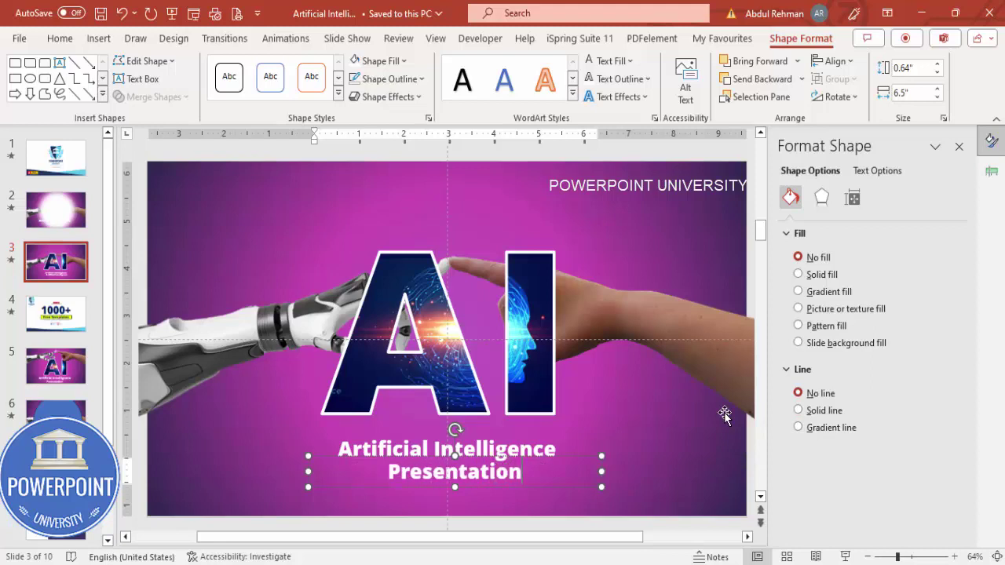
pyautogui.click(589, 457)
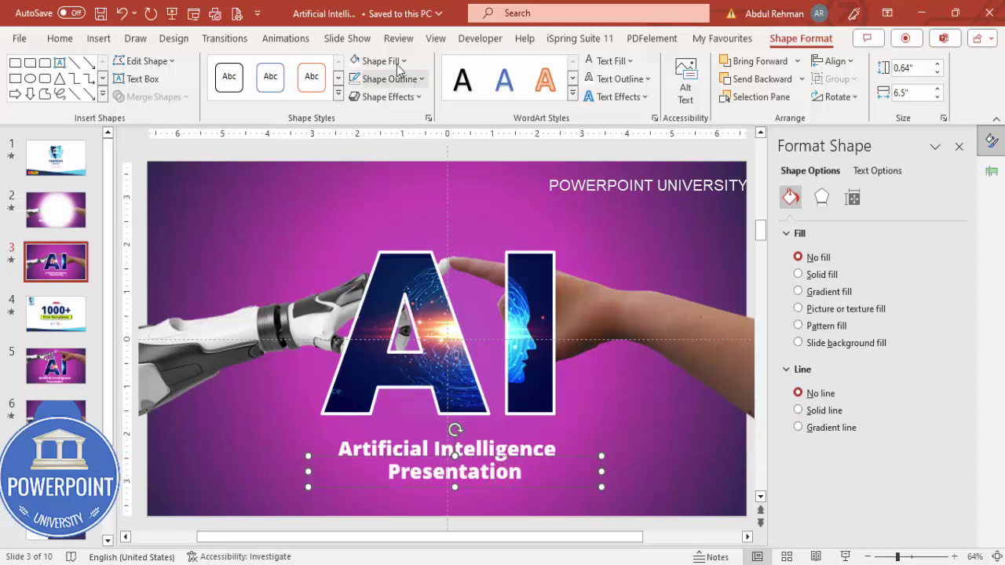
pyautogui.click(60, 38)
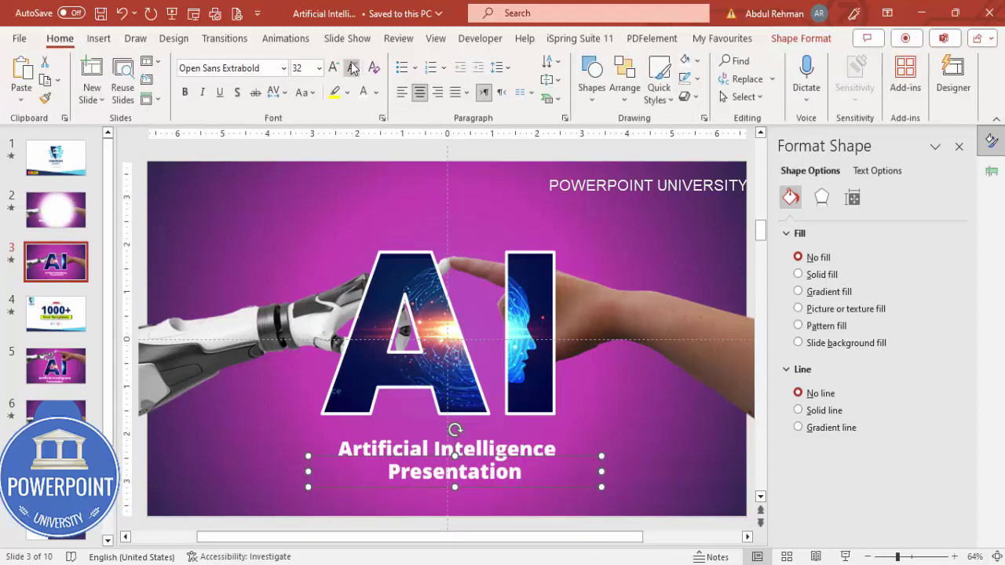
pyautogui.click(355, 67)
pyautogui.moveTo(588, 459); pyautogui.dragTo(574, 463)
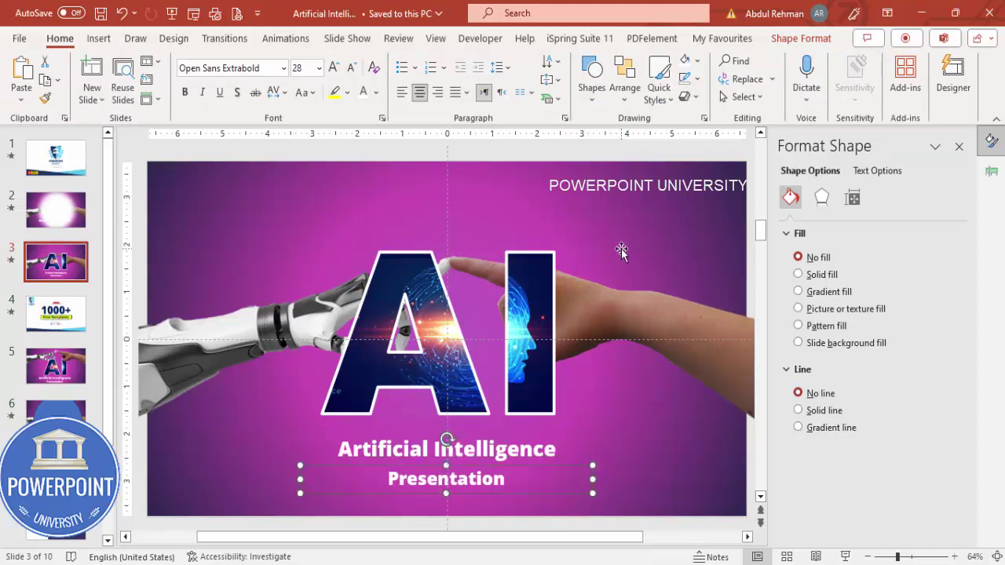
# Step: Cycle the selection between the rotated hand pictures and the AI text box
pyautogui.click(633, 223)
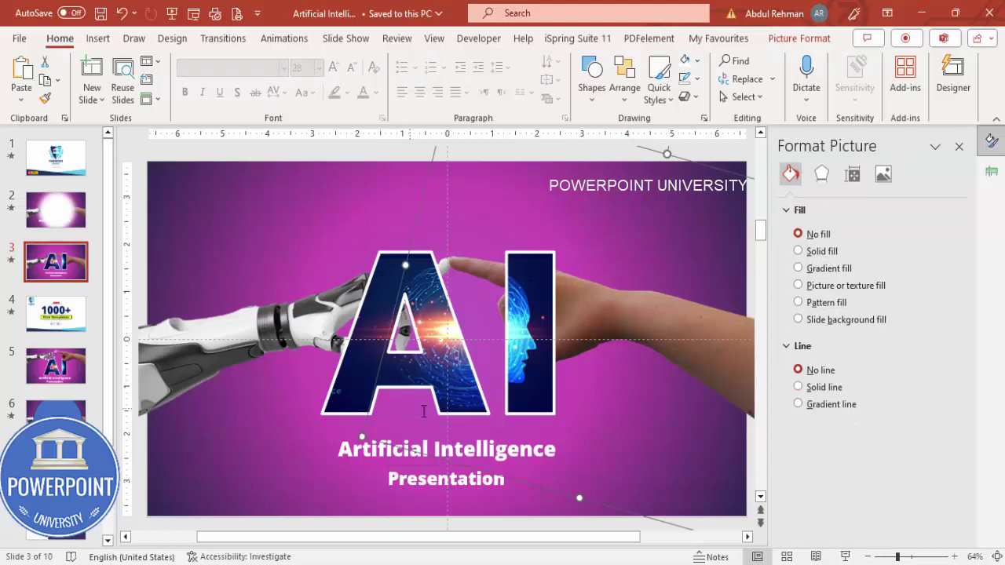
pyautogui.press('Tab')
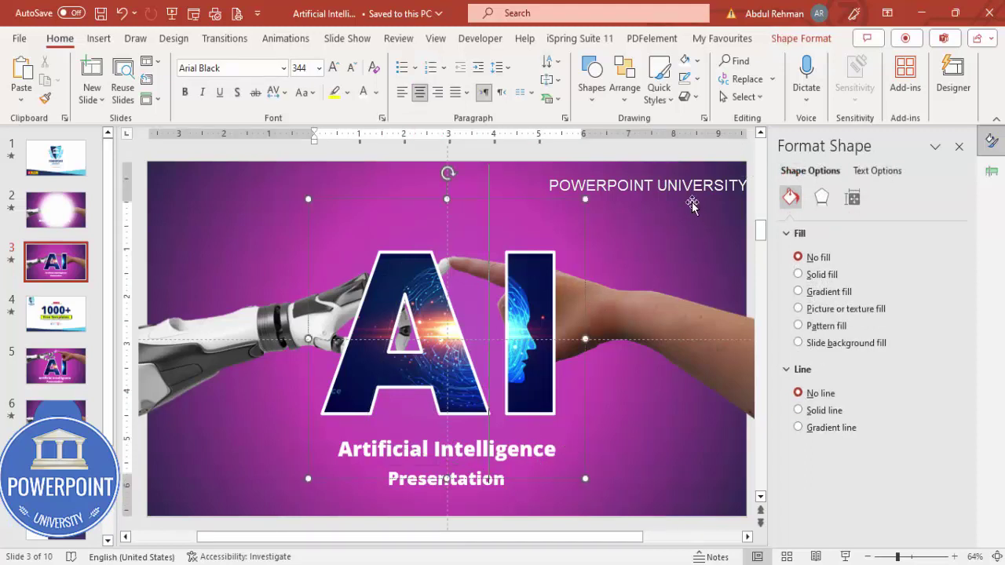
pyautogui.hotkey('shift', 'Tab')
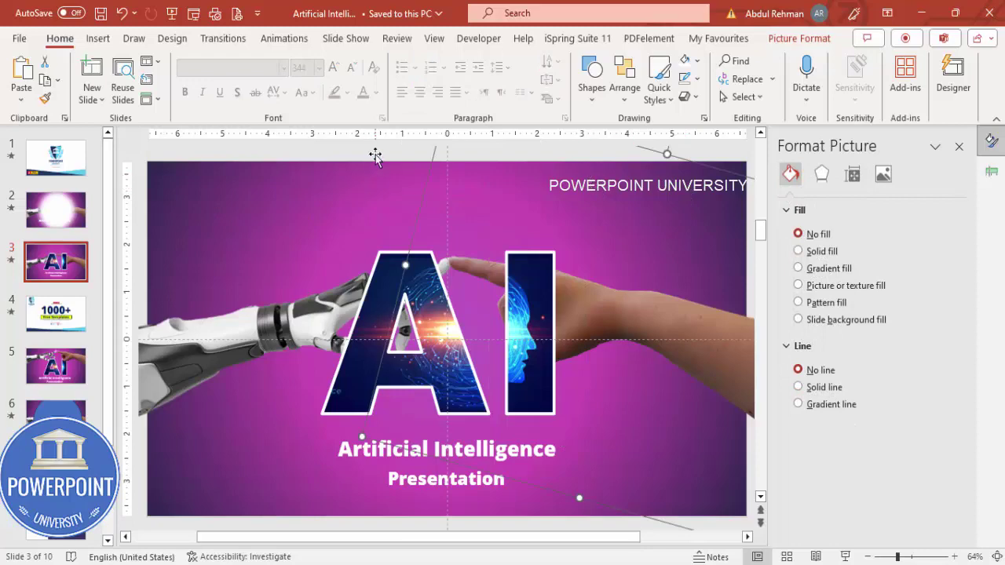
pyautogui.hotkey('shift', 'Tab')
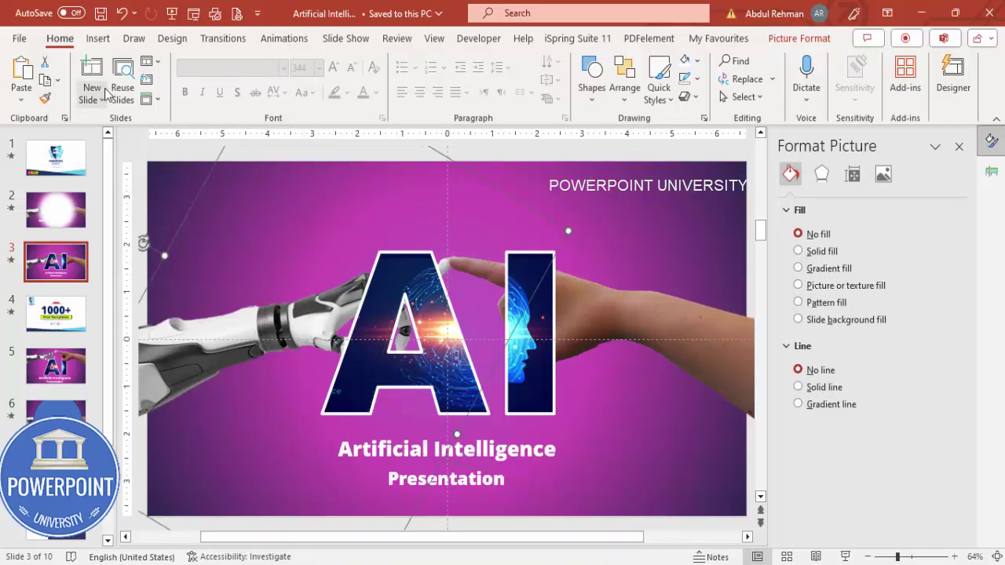
pyautogui.click(98, 37)
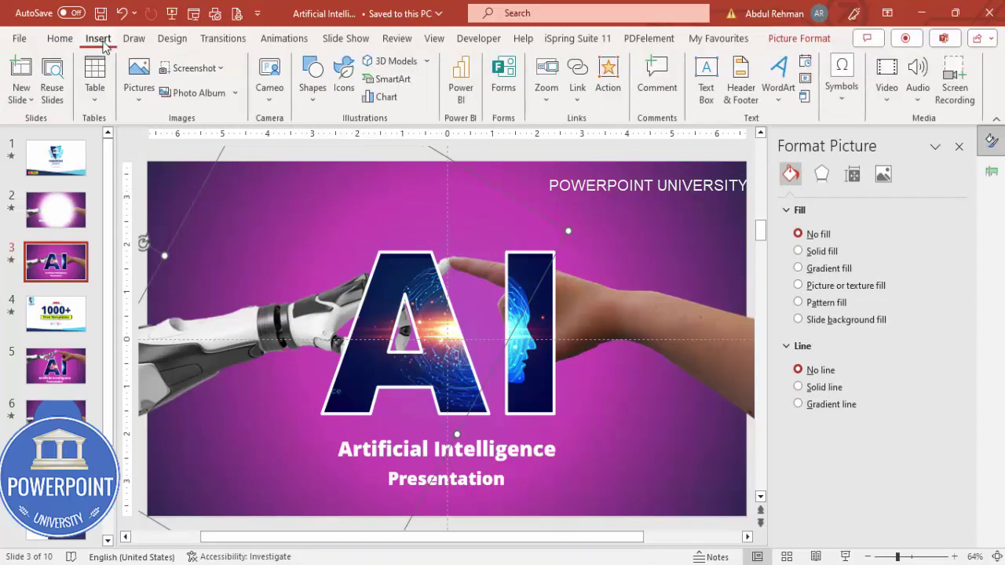
# Step: Draw a large oval over the slide centre with no outline and white fill
pyautogui.click(311, 101)
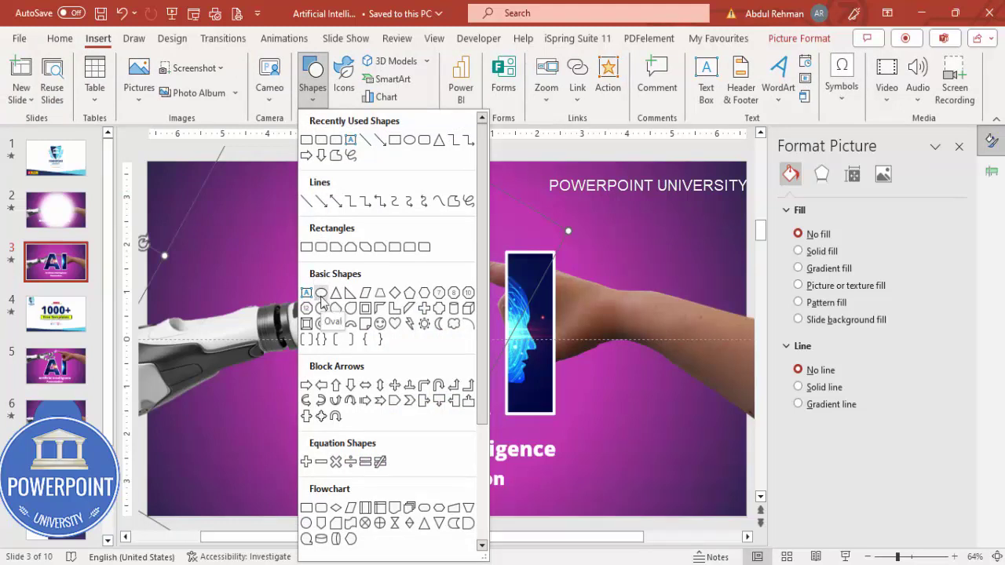
pyautogui.click(321, 299)
pyautogui.moveTo(332, 206); pyautogui.dragTo(656, 516)
pyautogui.click(393, 79)
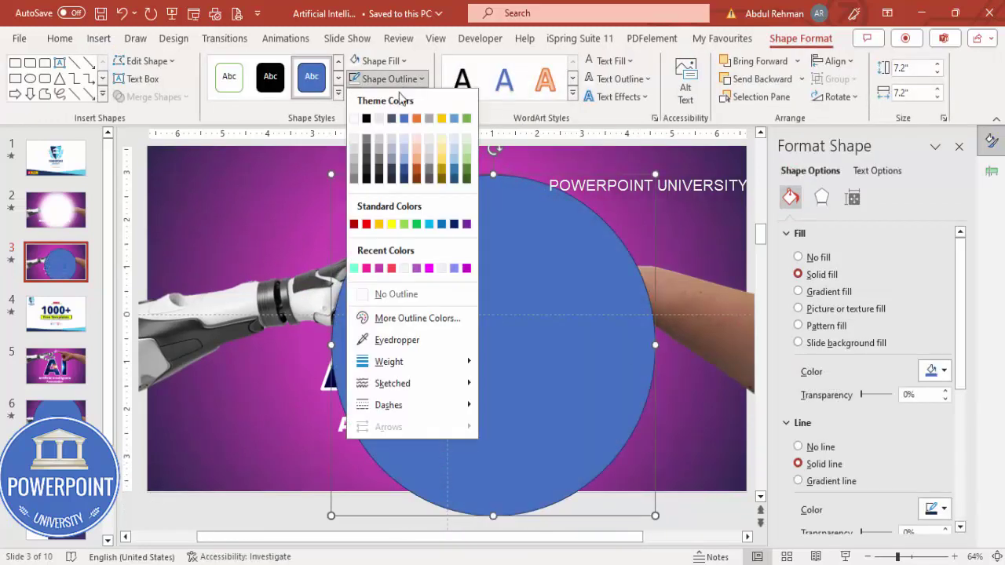
pyautogui.click(396, 294)
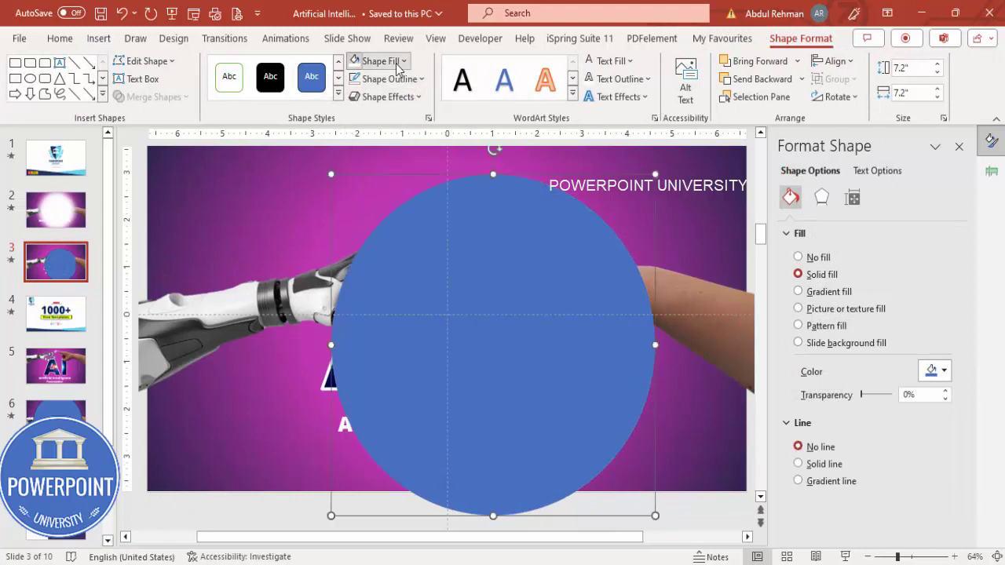
pyautogui.click(381, 61)
pyautogui.click(355, 101)
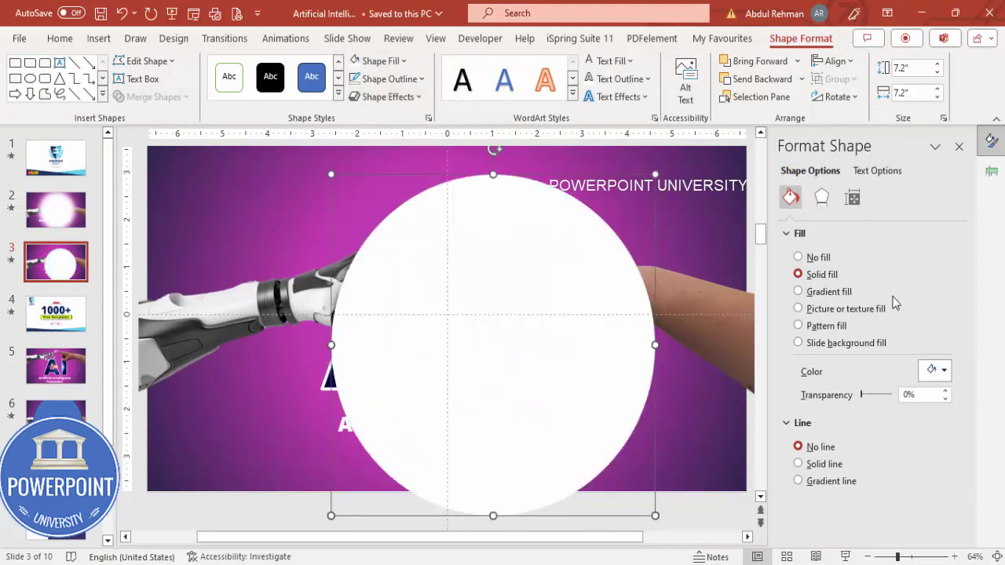
# Step: Give the white circle 81 pt soft edges
pyautogui.click(822, 200)
pyautogui.click(946, 343)
pyautogui.click(945, 343)
pyautogui.click(946, 342)
pyautogui.moveTo(823, 345); pyautogui.dragTo(882, 349)
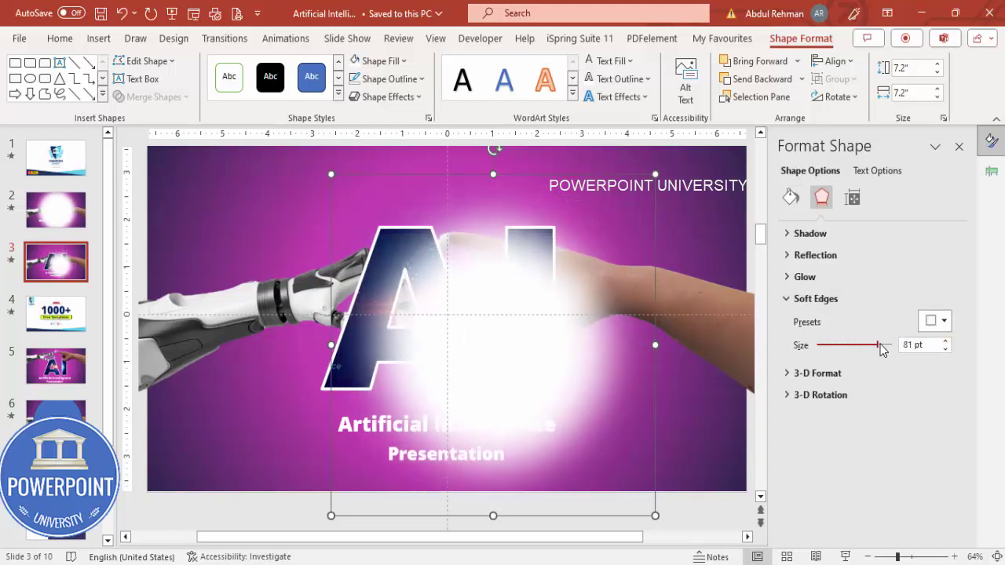
# Step: Enlarge the glowing circle and recentre it over the slide
pyautogui.scroll(-2, 810, 516)
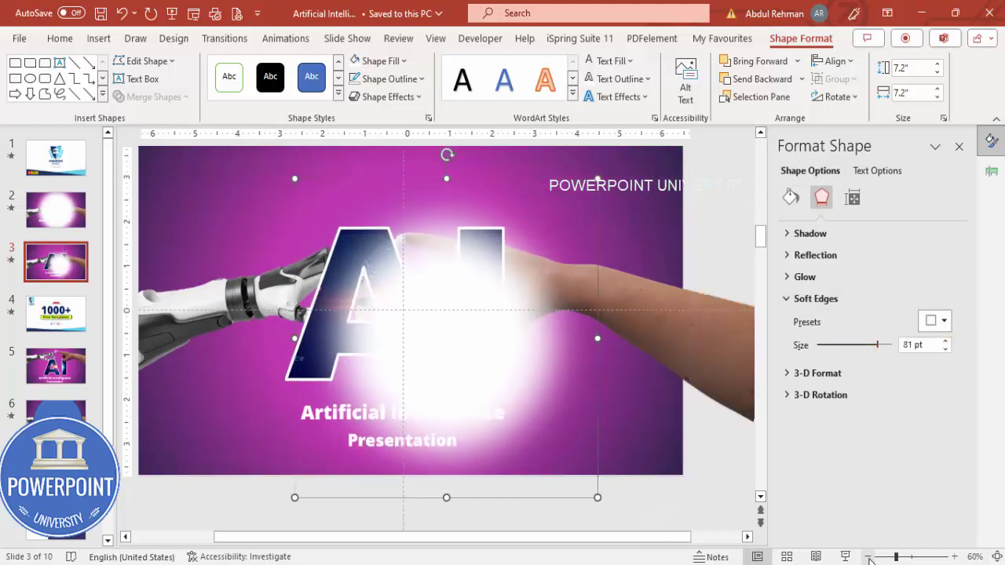
pyautogui.moveTo(575, 472); pyautogui.dragTo(629, 507)
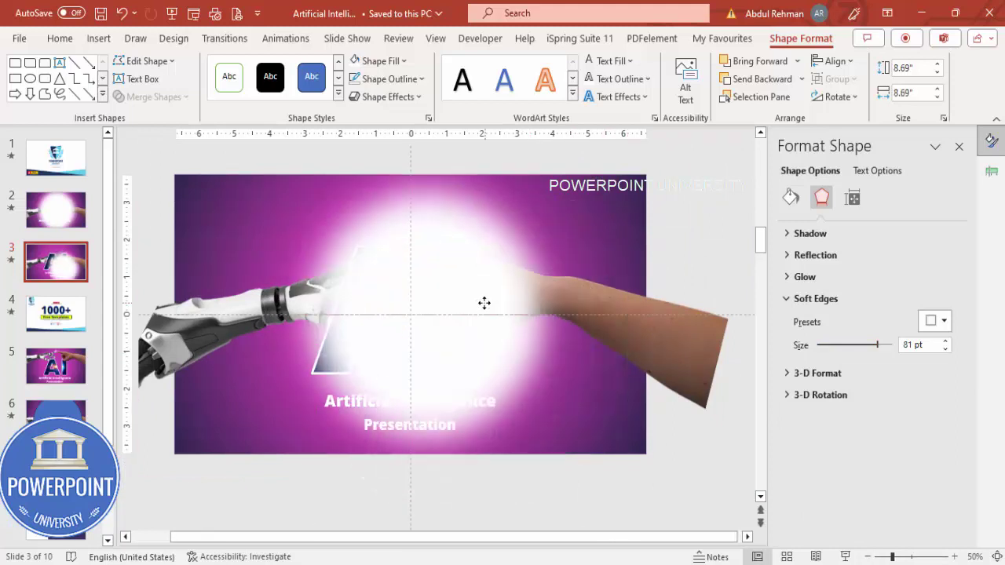
pyautogui.click(476, 307)
pyautogui.moveTo(567, 476); pyautogui.dragTo(587, 490)
pyautogui.moveTo(457, 341); pyautogui.dragTo(456, 334)
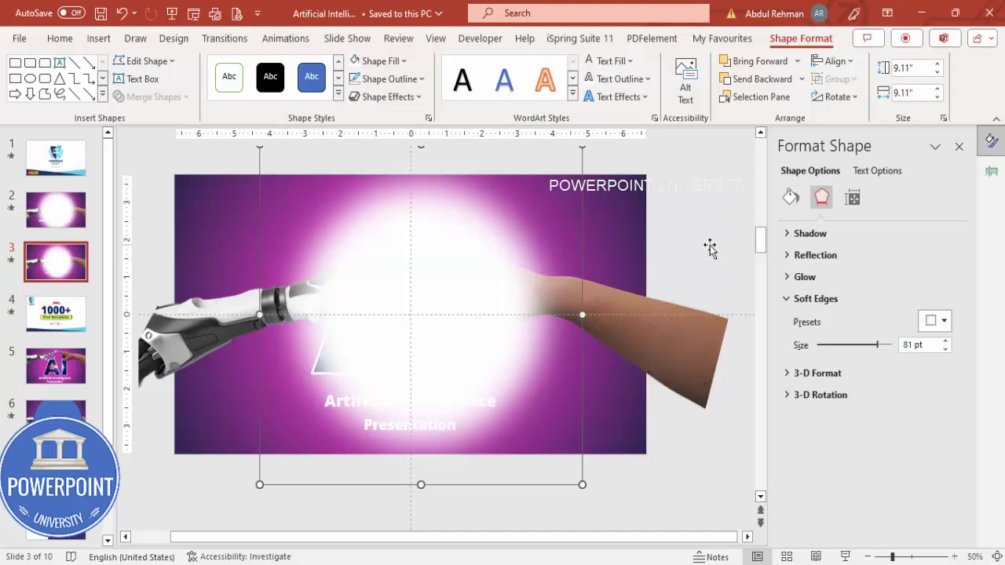
# Step: Reselect the glowing circle and show the Animation Pane listing the slide's animations
pyautogui.click(691, 325)
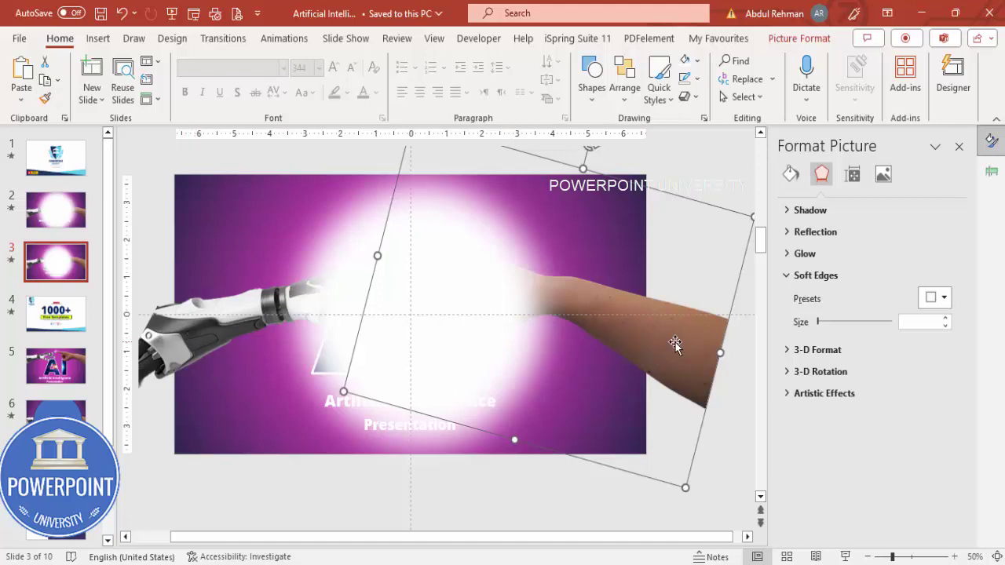
pyautogui.click(364, 233)
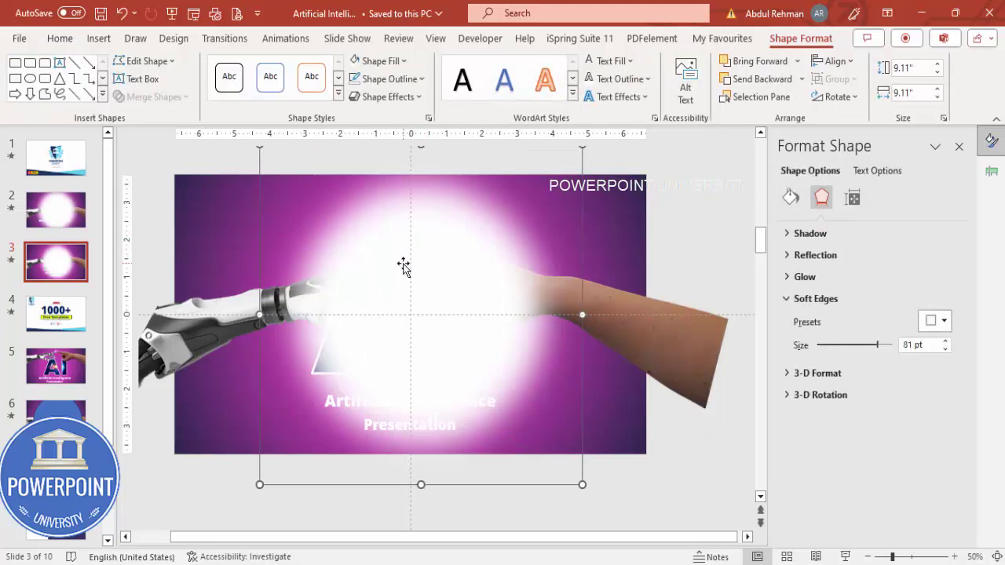
pyautogui.click(995, 172)
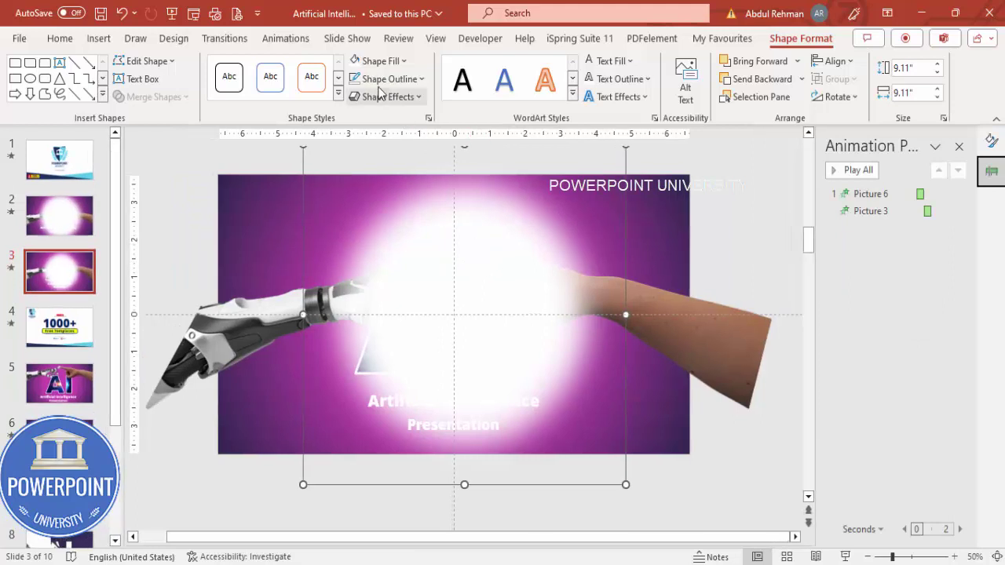
# Step: Add a Basic Zoom entrance effect to the glowing circle
pyautogui.click(286, 39)
pyautogui.click(633, 91)
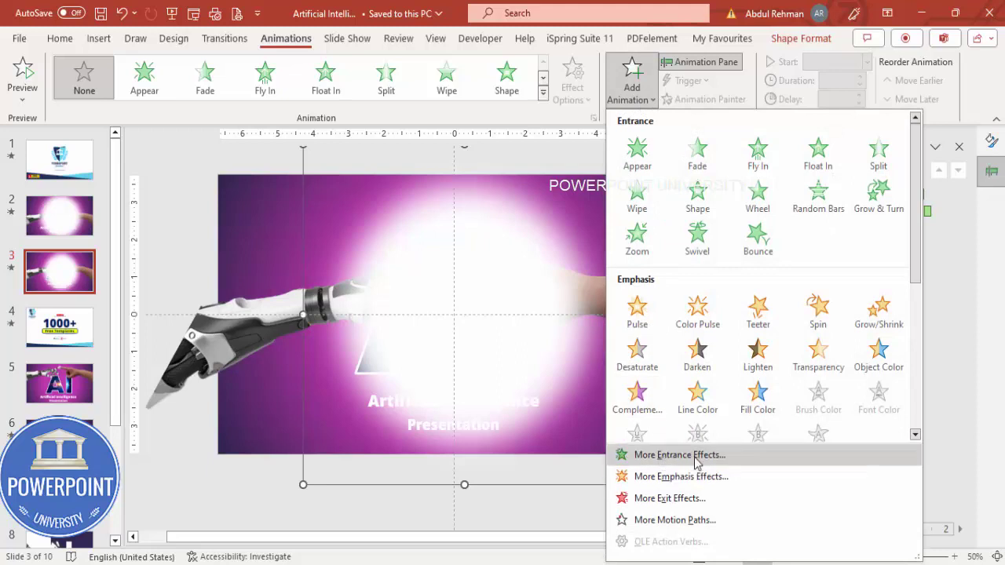
pyautogui.click(695, 462)
pyautogui.moveTo(518, 122); pyautogui.dragTo(752, 113)
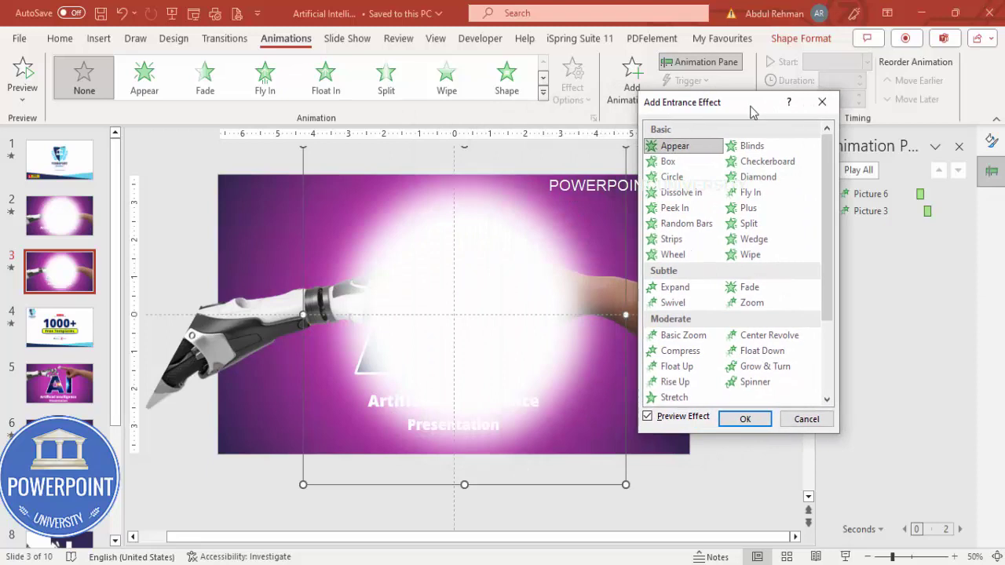
pyautogui.click(692, 340)
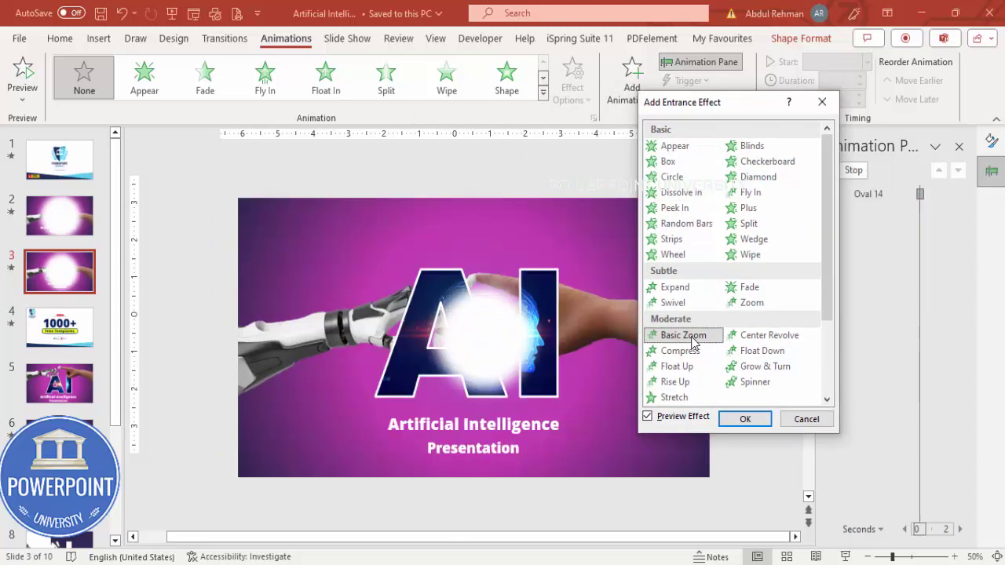
pyautogui.click(748, 419)
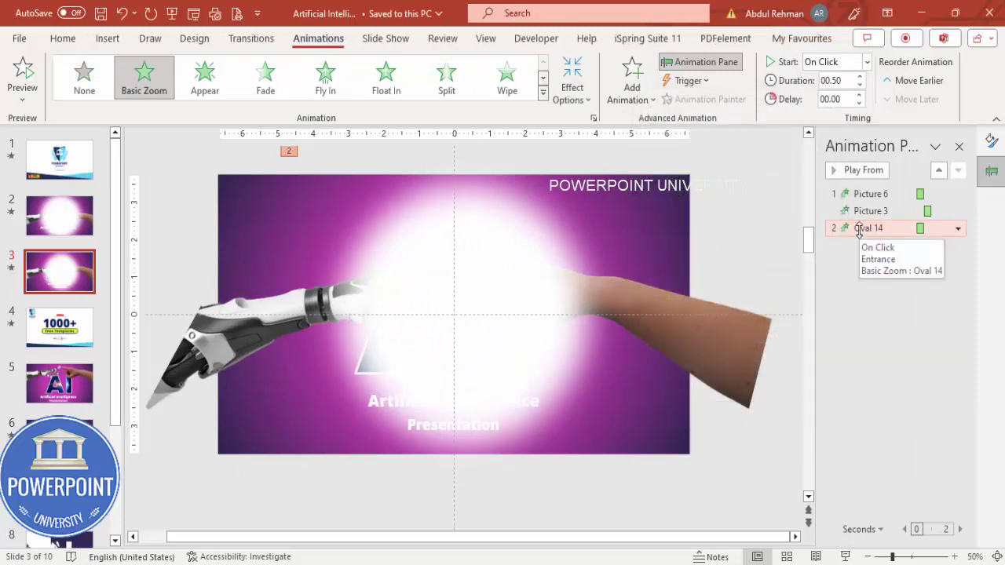
# Step: Set the zoom animation's duration to 0.2 seconds
pyautogui.doubleClick(860, 228)
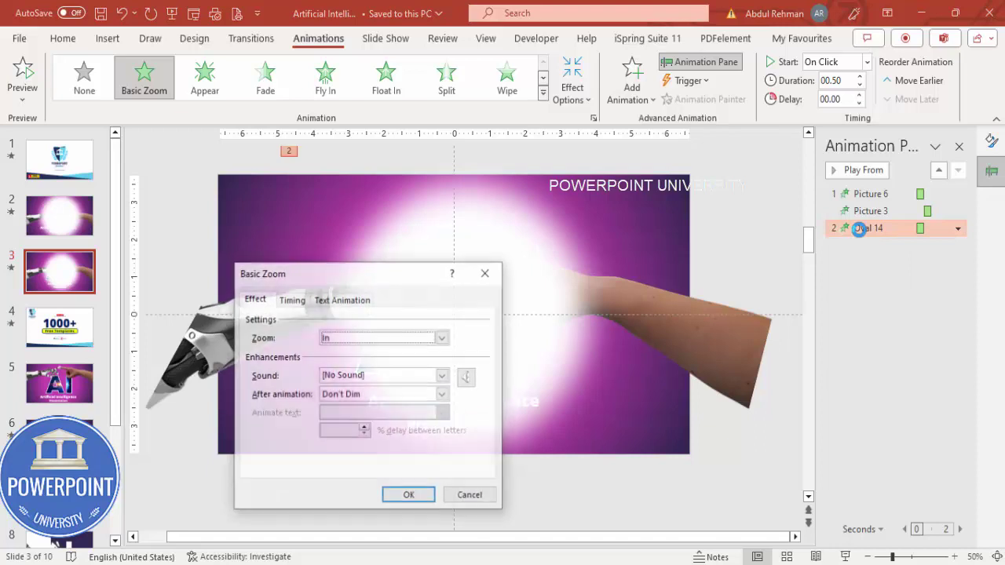
pyautogui.click(291, 300)
pyautogui.click(304, 359)
pyautogui.click(303, 359)
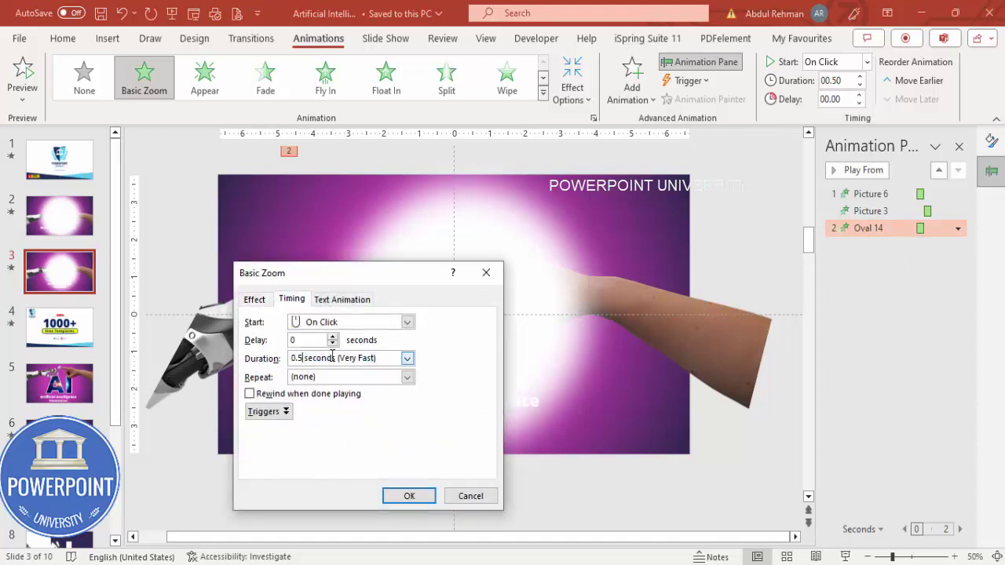
pyautogui.press('BackSpace')
pyautogui.write('2')
pyautogui.press('Return')
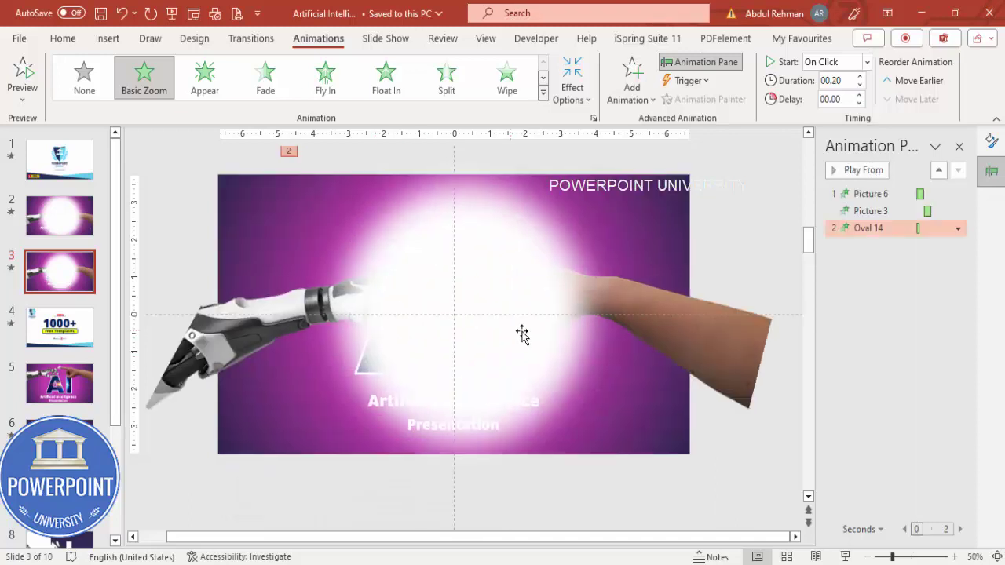
# Step: Make the zoom start After Previous, then reselect its animation
pyautogui.click(867, 61)
pyautogui.click(834, 116)
pyautogui.click(771, 170)
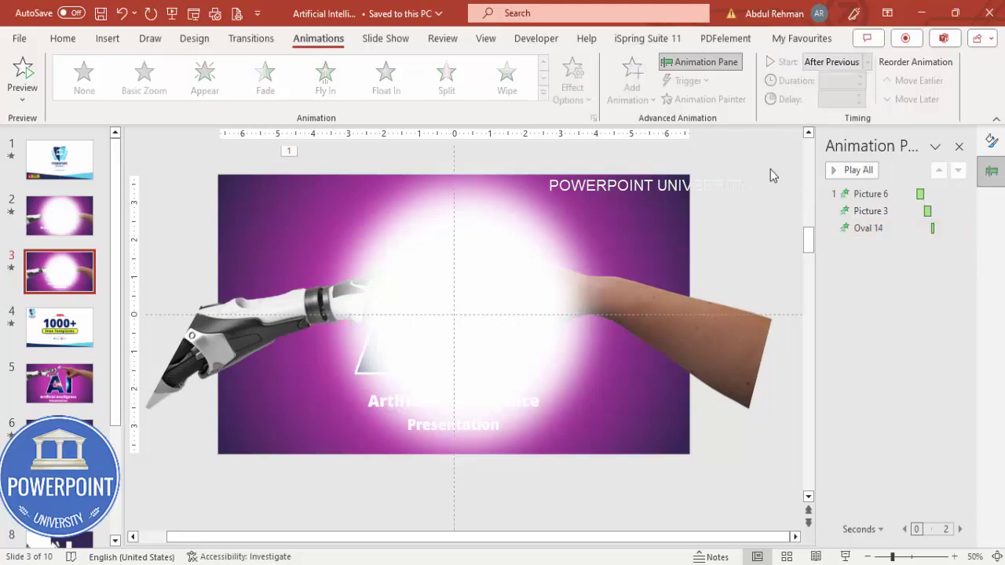
pyautogui.click(508, 282)
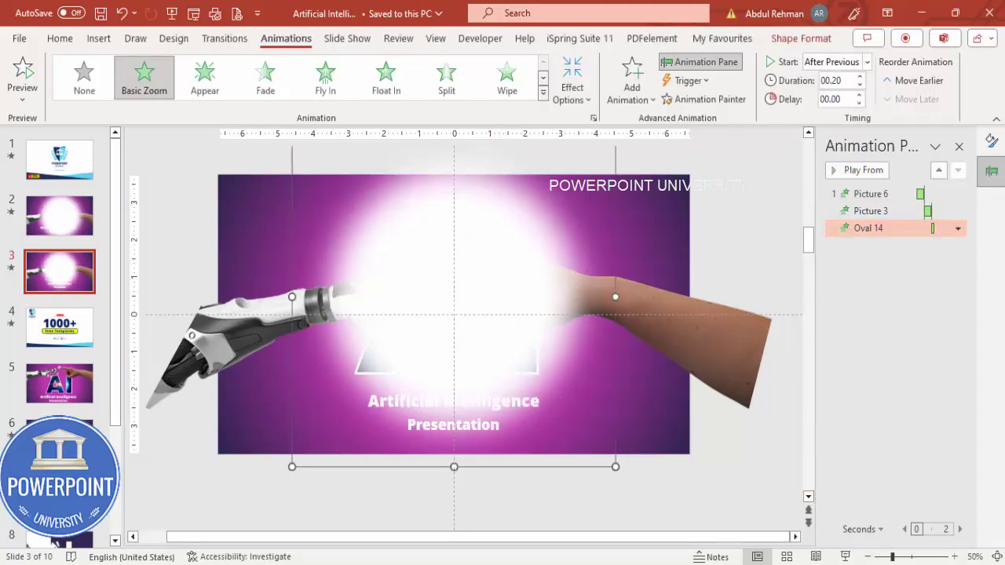
# Step: Preview the slide show, then set the zoom to start With Previous with 0.25 s delay
pyautogui.click(846, 557)
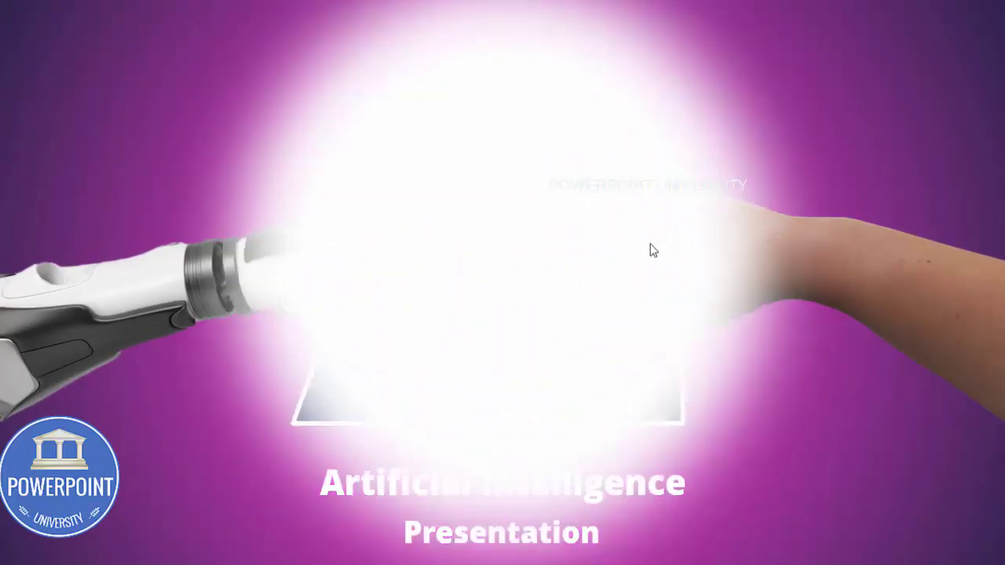
pyautogui.press('Escape')
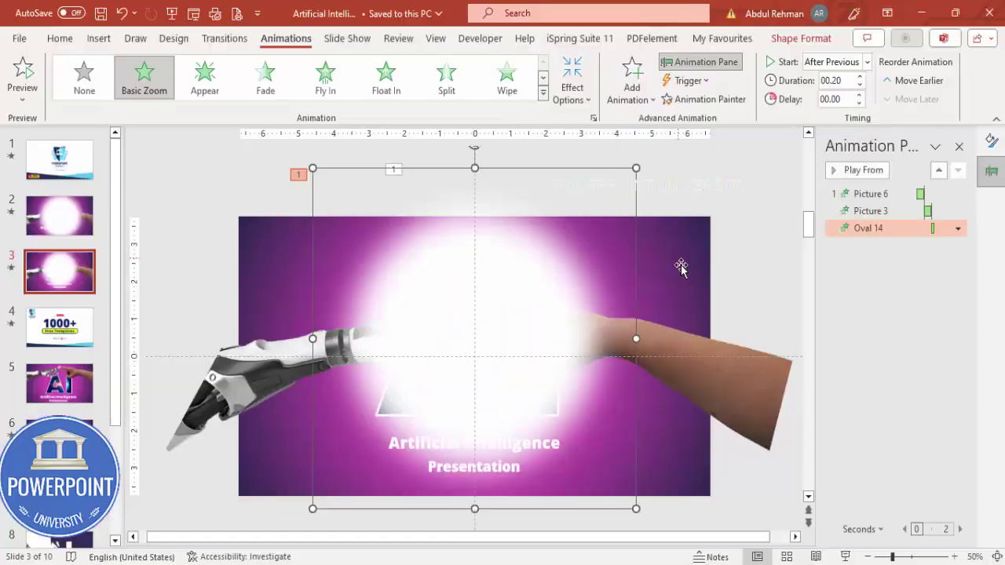
pyautogui.click(868, 63)
pyautogui.click(837, 99)
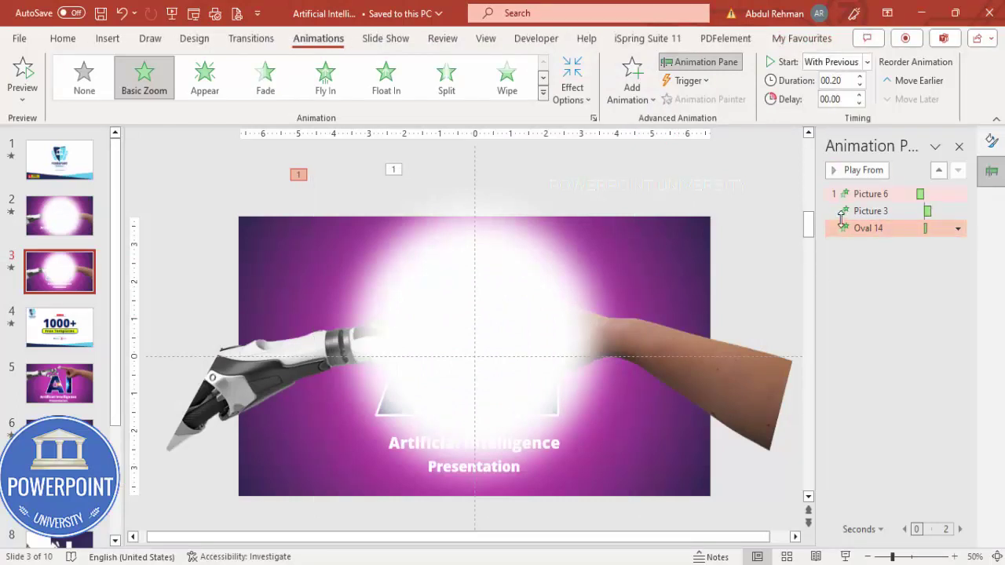
pyautogui.click(859, 95)
# Step: Preview the slide show again and reselect the glowing white circle
pyautogui.click(848, 459)
pyautogui.click(846, 556)
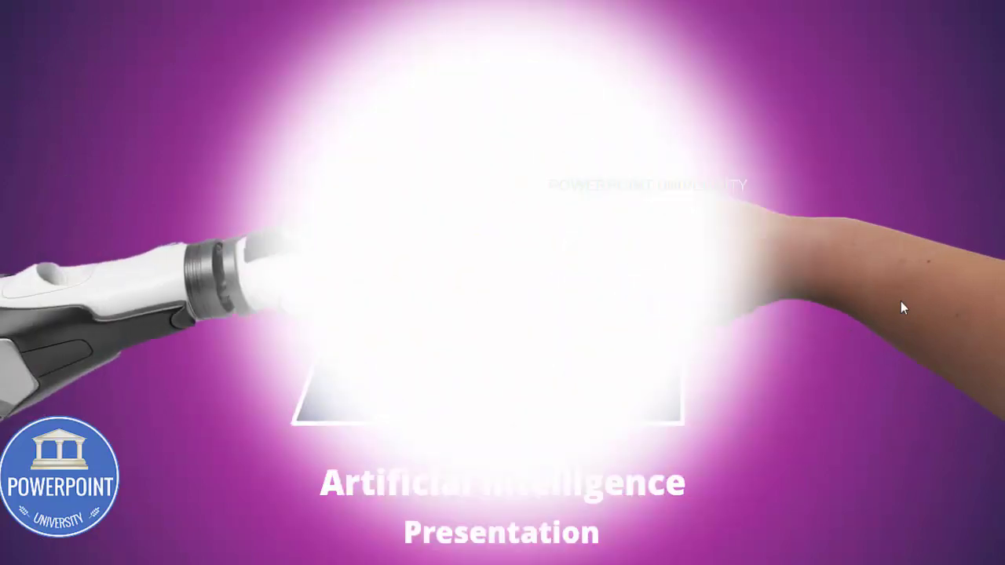
pyautogui.press('Escape')
pyautogui.click(531, 283)
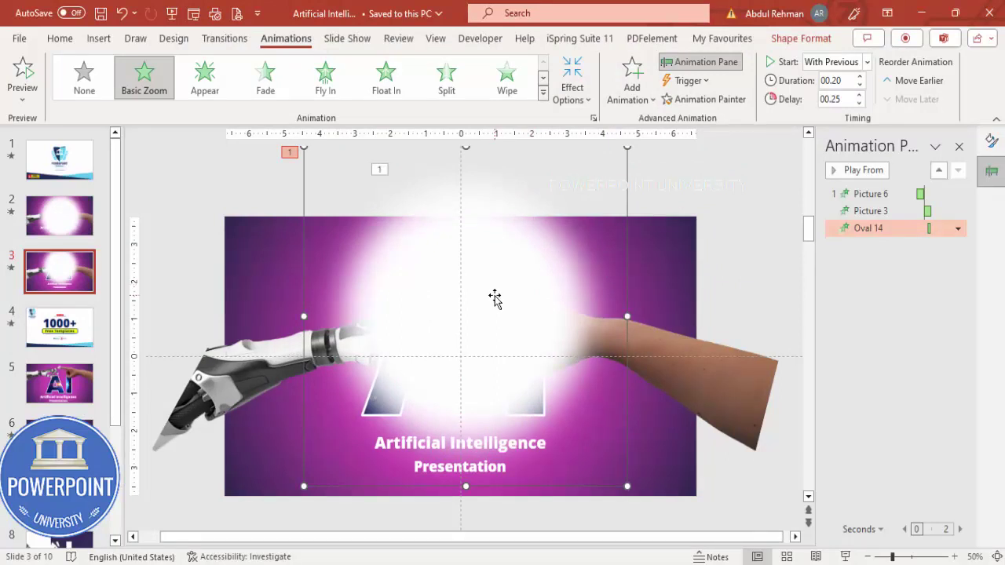
# Step: Add a Contract exit to the circle, starting With Previous after a 0.25-second delay
pyautogui.click(630, 90)
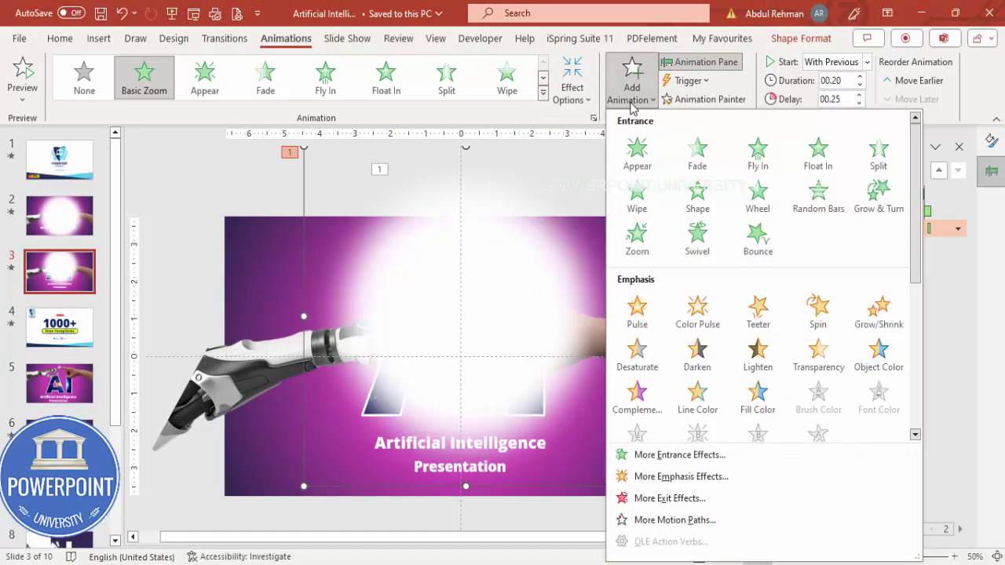
pyautogui.click(670, 499)
pyautogui.moveTo(593, 309); pyautogui.dragTo(593, 318)
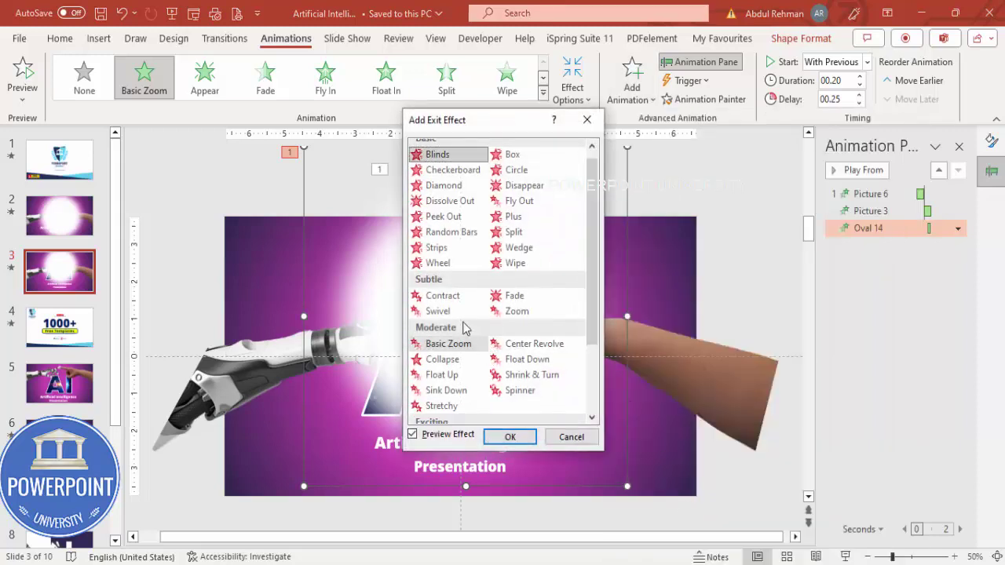
pyautogui.click(444, 296)
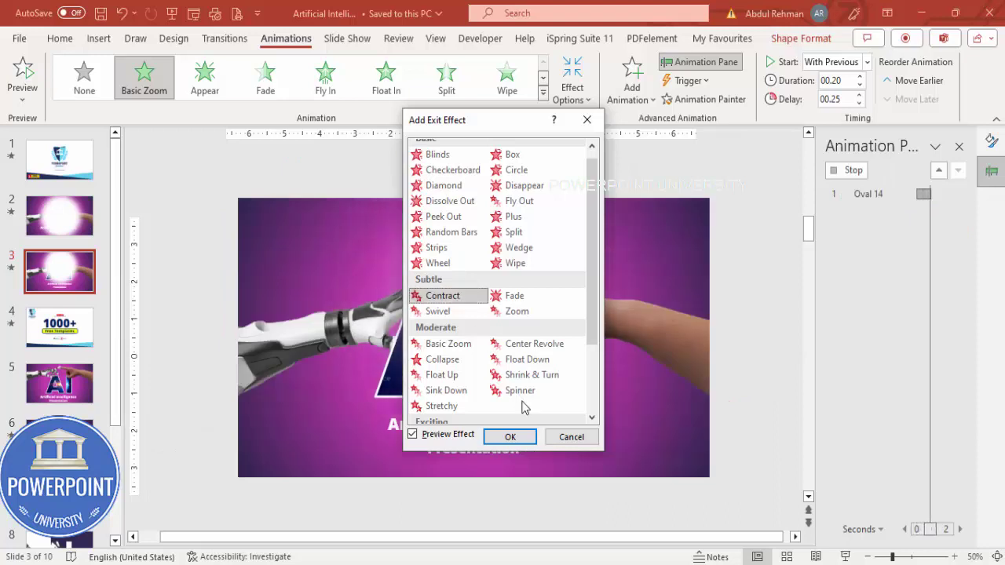
pyautogui.click(511, 437)
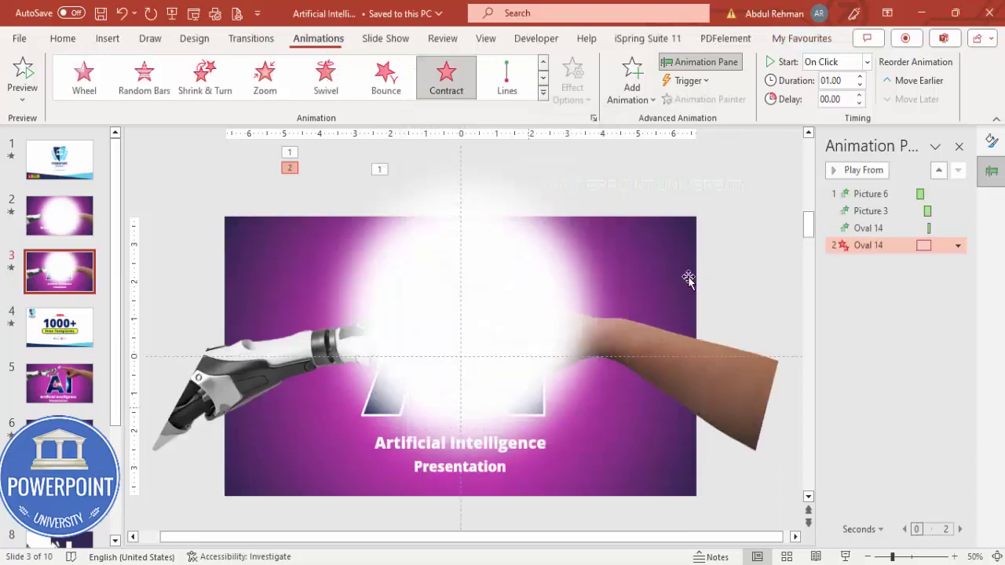
pyautogui.click(867, 61)
pyautogui.click(835, 99)
pyautogui.click(860, 95)
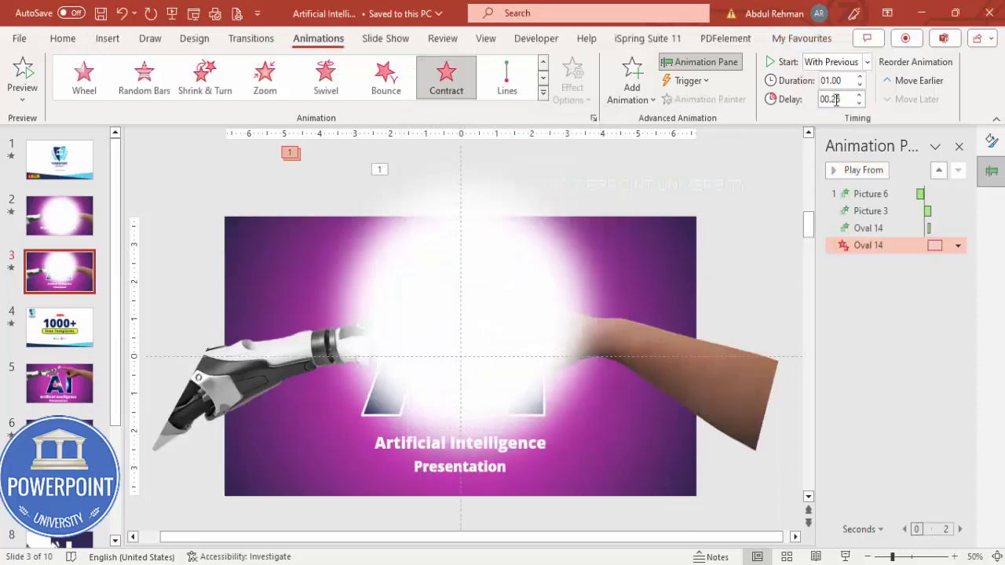
# Step: Set the Contract exit's duration to 0.2 seconds
pyautogui.doubleClick(864, 245)
pyautogui.click(291, 299)
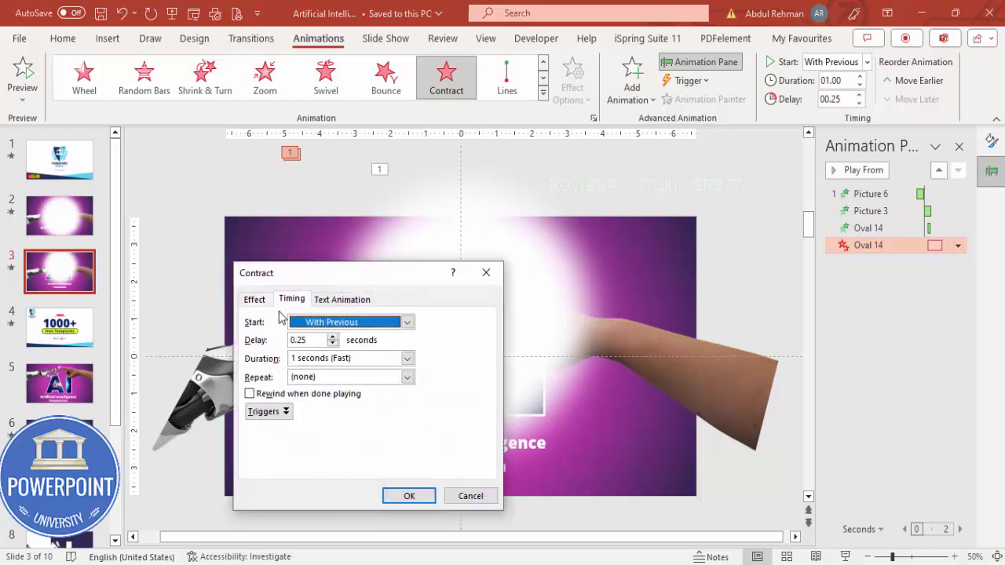
pyautogui.click(305, 358)
pyautogui.click(406, 358)
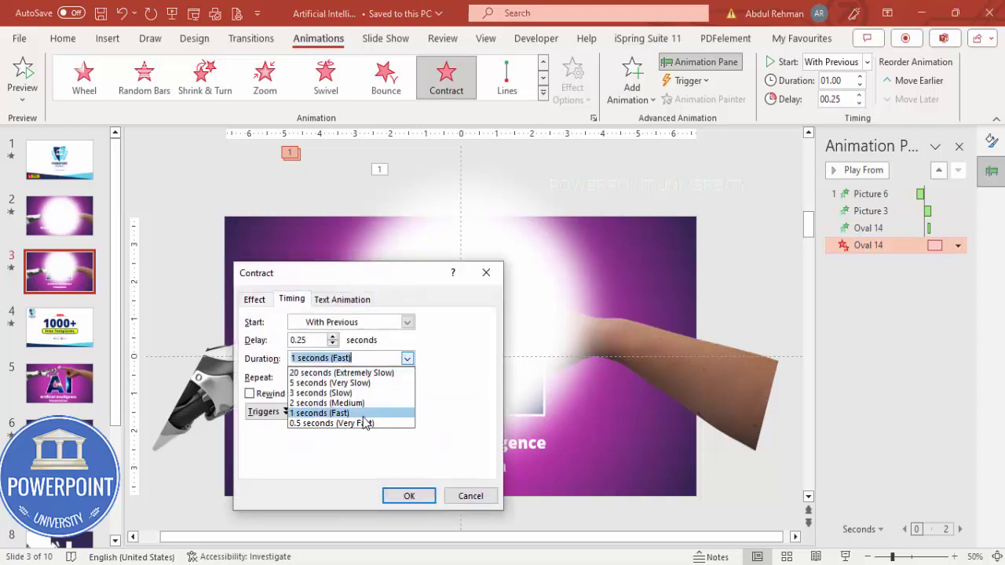
pyautogui.click(393, 428)
pyautogui.click(303, 359)
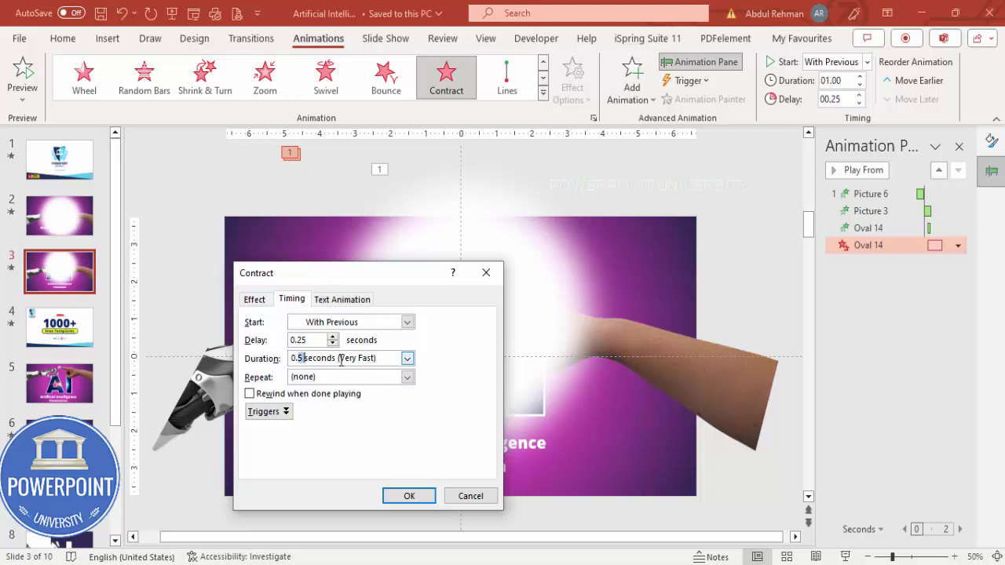
pyautogui.write('2')
pyautogui.press('Return')
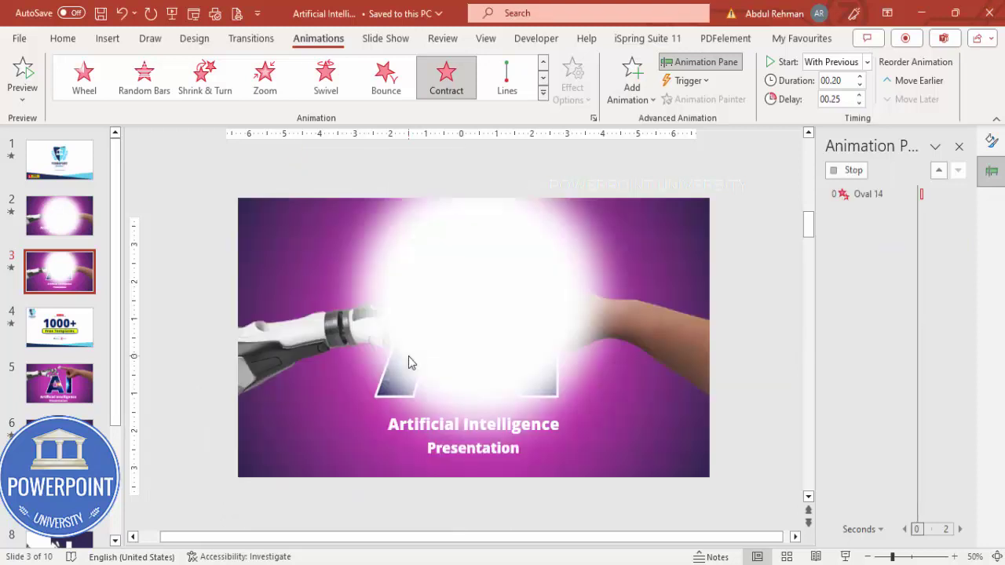